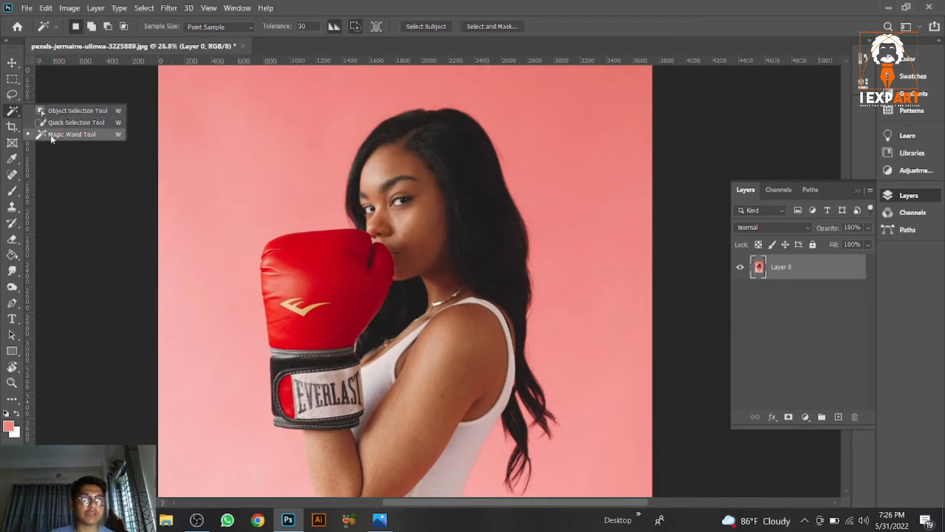
Step: Select the pink background at the upper left of the photo with the Quick Selection tool, delete it, and deselect
click(72, 123)
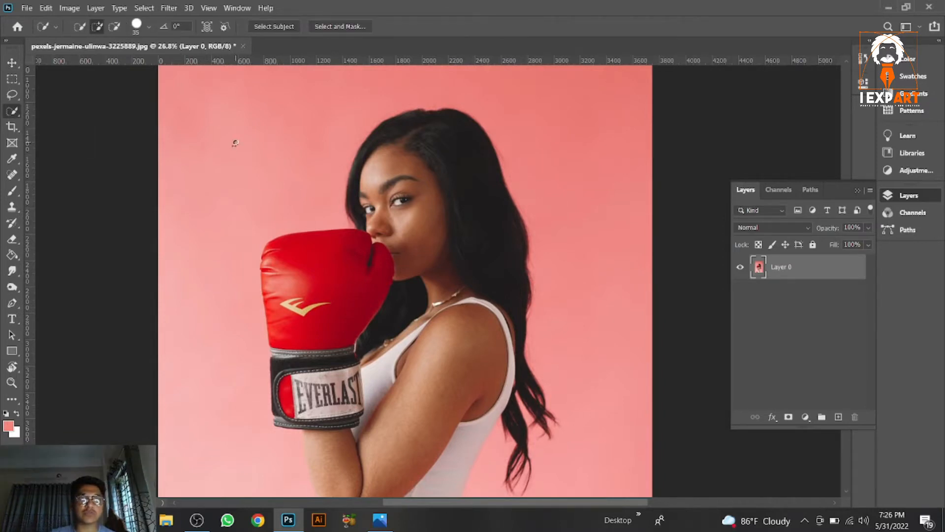
mouse_move(226, 146)
mouse_down()
mouse_move(295, 83)
mouse_move(335, 136)
mouse_up()
key(Delete)
scroll(340, 148, up, 5)
key(ctrl+d)
Step: Select the pink background to the right of the woman's hair and body, delete it, and deselect
drag(497, 118, 620, 201)
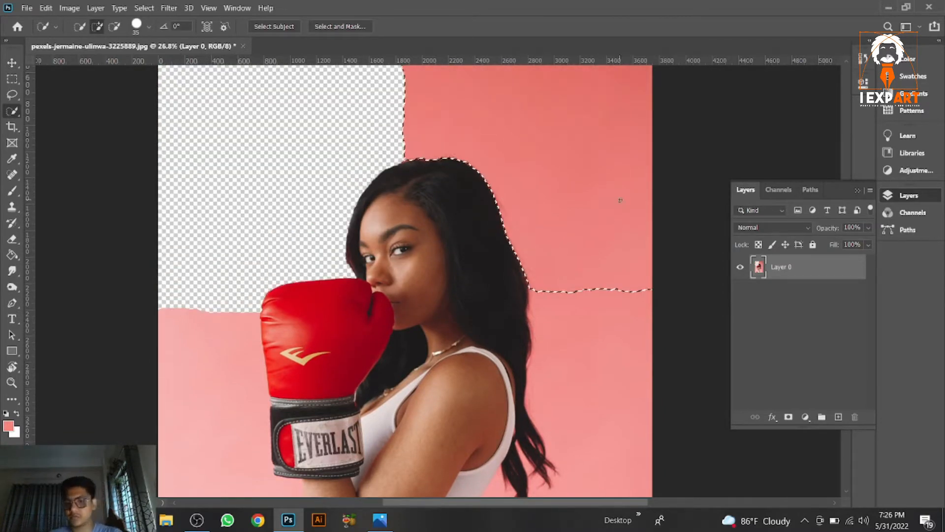
key(Delete)
scroll(618, 211, down, 8)
drag(600, 256, 605, 350)
scroll(604, 351, down, 3)
drag(580, 321, 538, 325)
key(Delete)
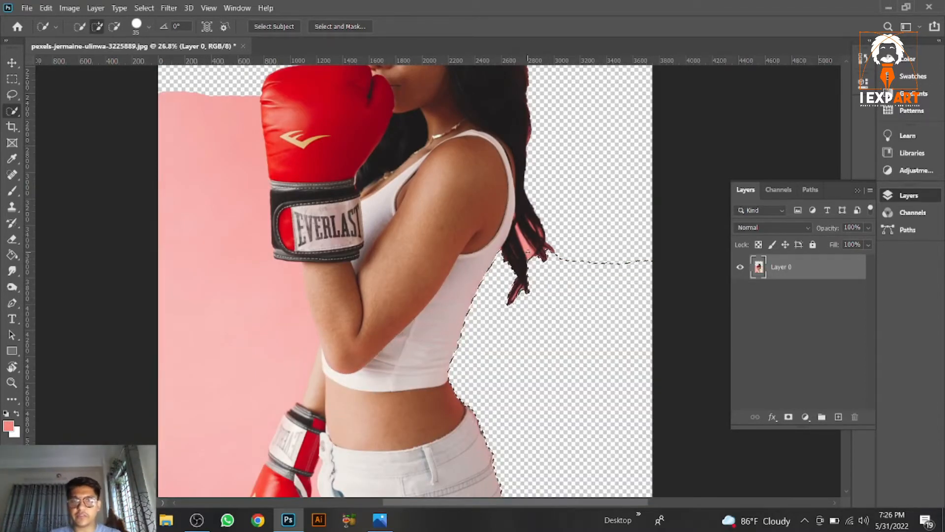
key(ctrl+d)
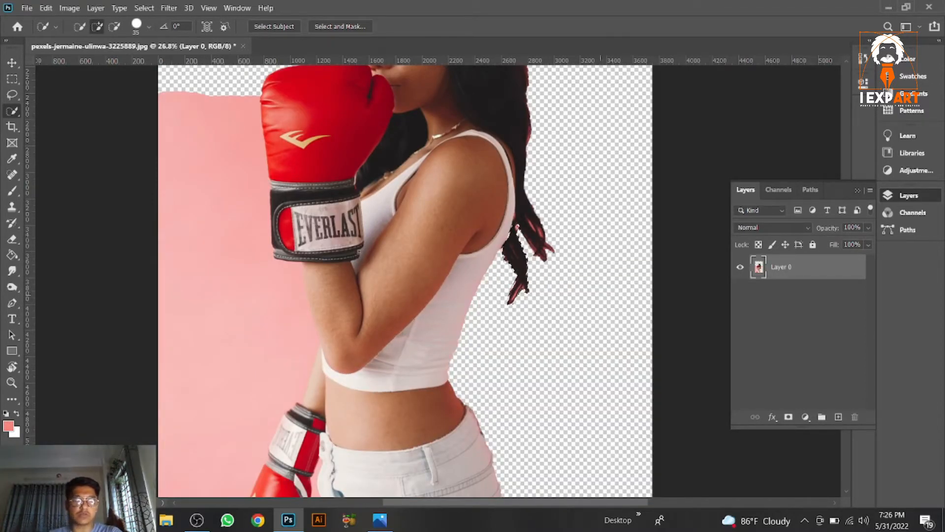
Step: Select the remaining background left of the arm and glove, refining the edge along the arm, and delete it
drag(225, 163, 181, 375)
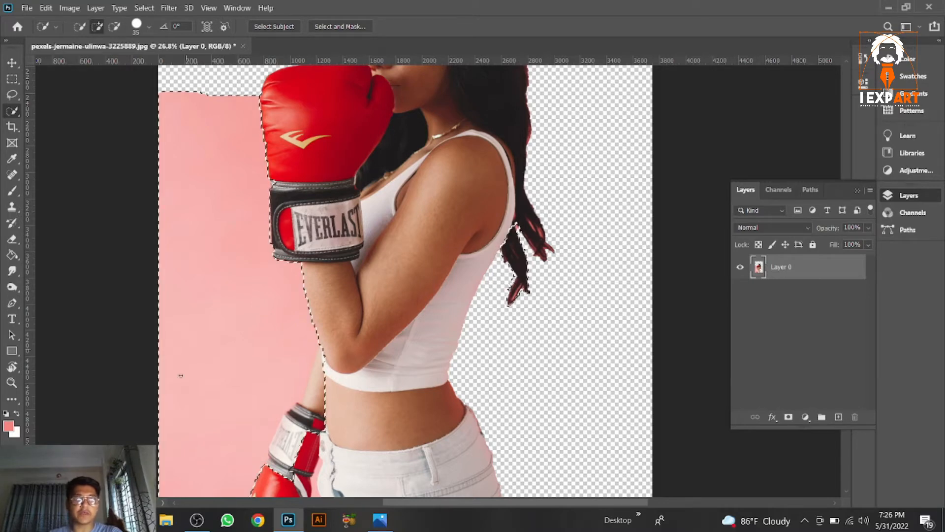
scroll(289, 368, down, 3)
scroll(290, 368, up, 4)
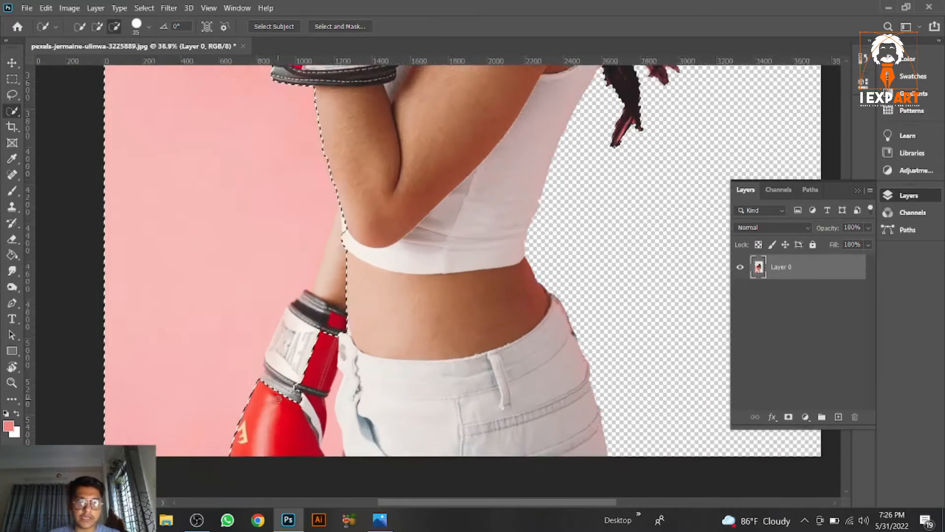
scroll(281, 387, up, 2)
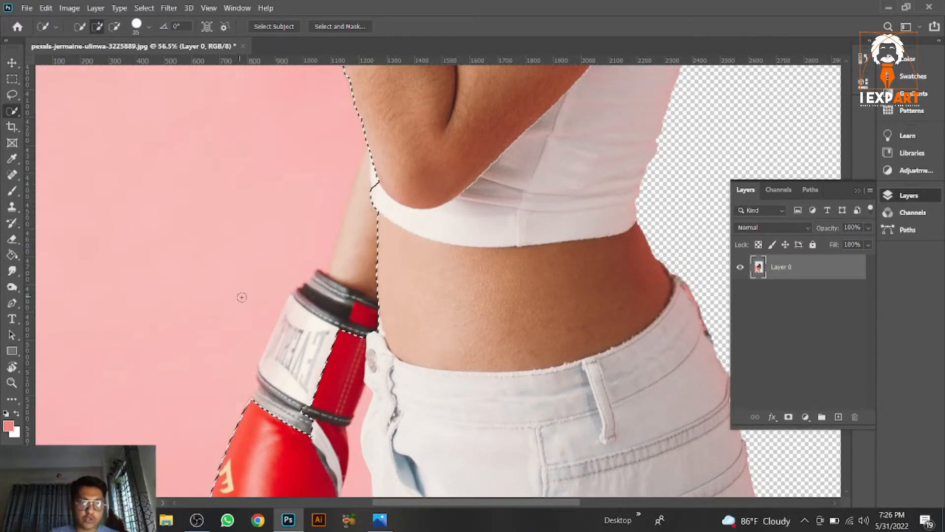
key(alt)
scroll(280, 451, up, 2)
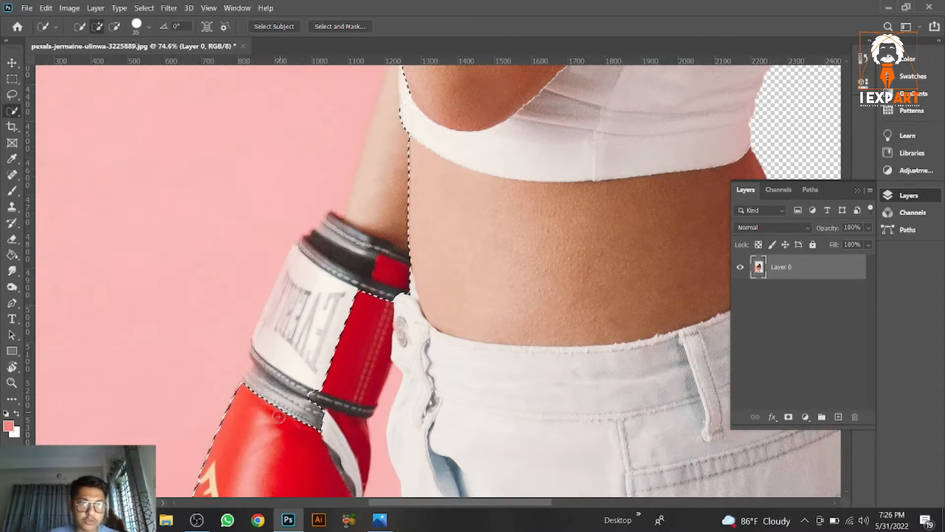
key(alt)
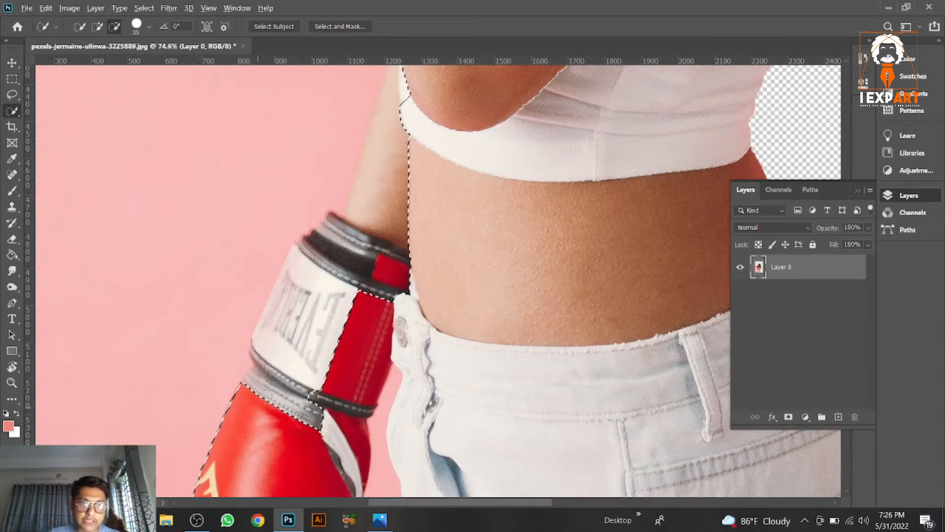
mouse_move(278, 417)
mouse_down()
mouse_move(404, 91)
mouse_move(406, 120)
mouse_up()
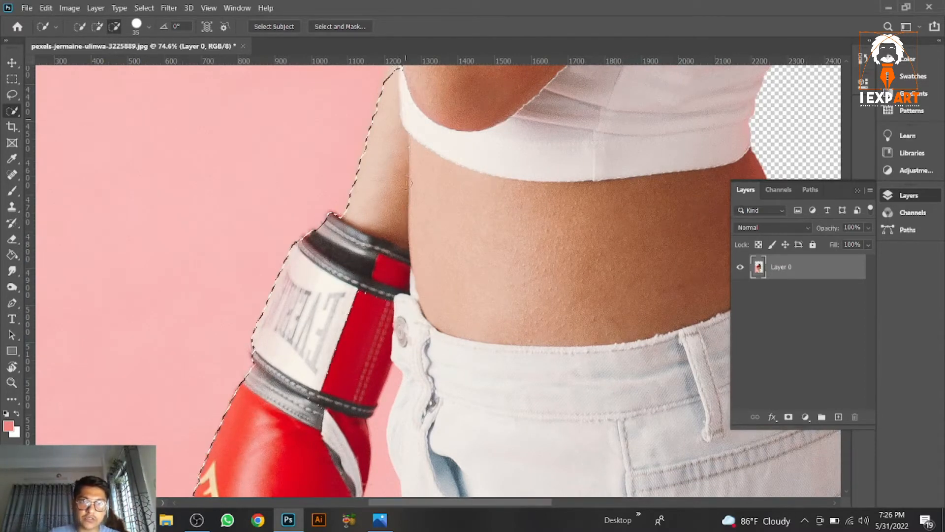
scroll(365, 232, down, 6)
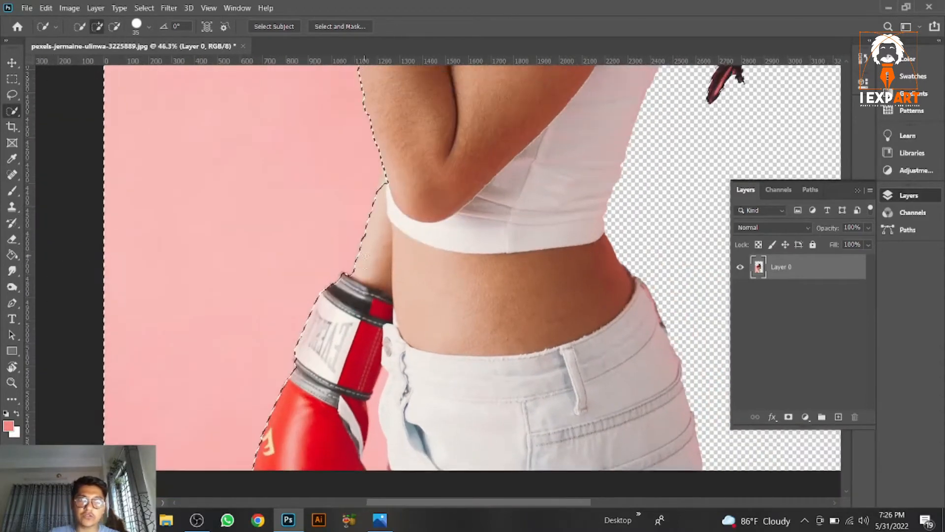
scroll(365, 254, up, 3)
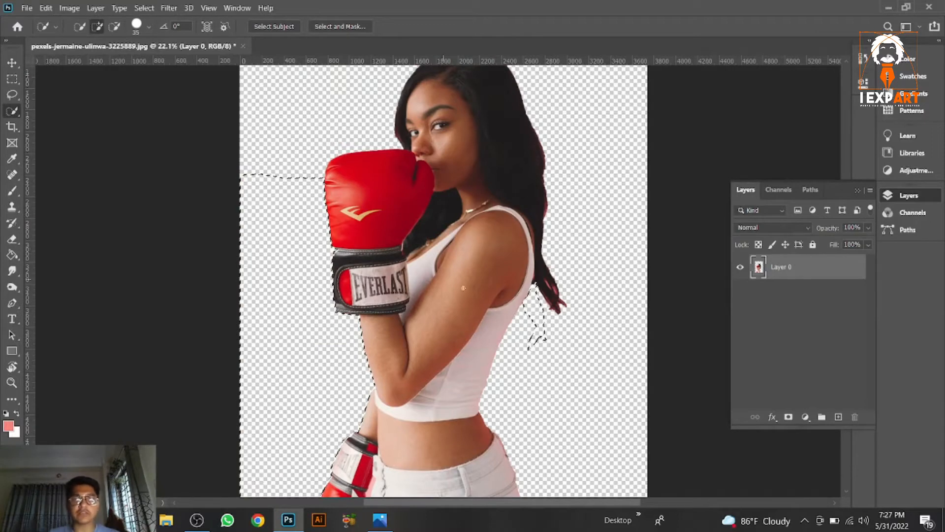
Step: Create a new 2500 x 2500 px document at 300 ppi
click(14, 66)
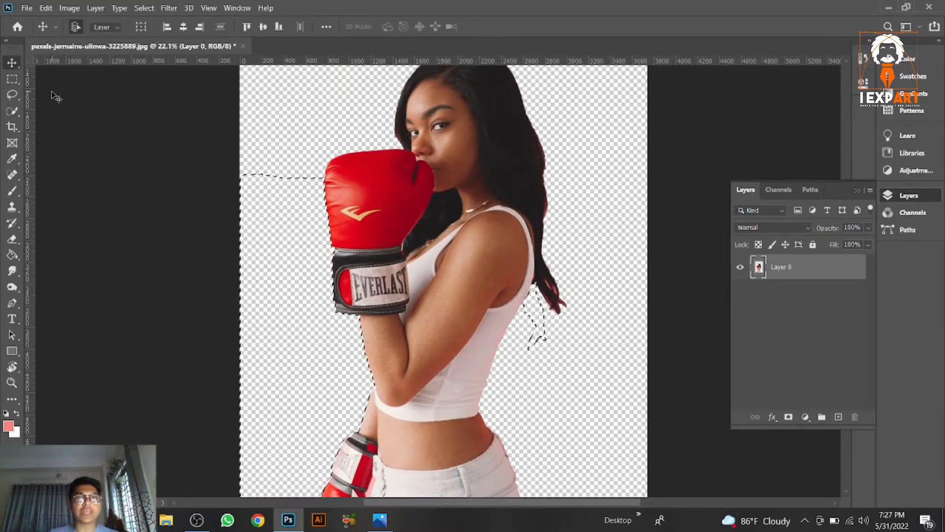
key(ctrl+n)
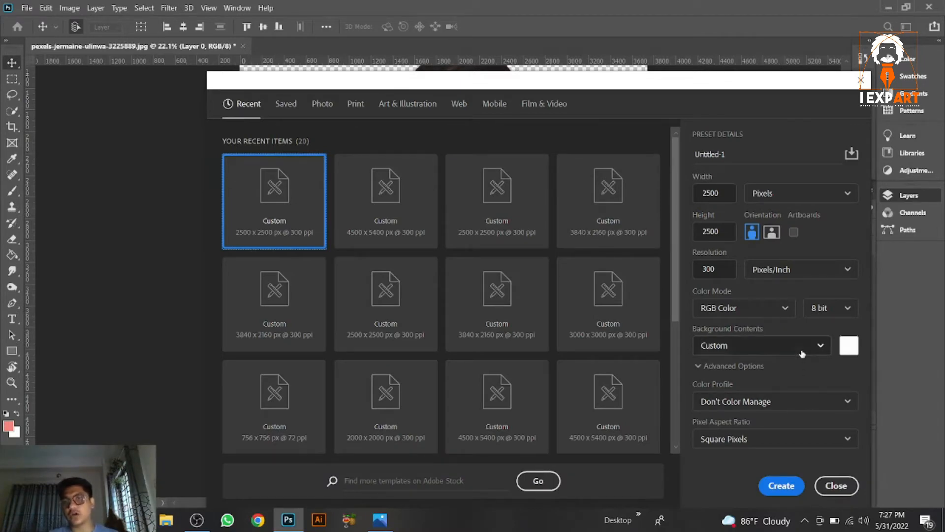
click(794, 487)
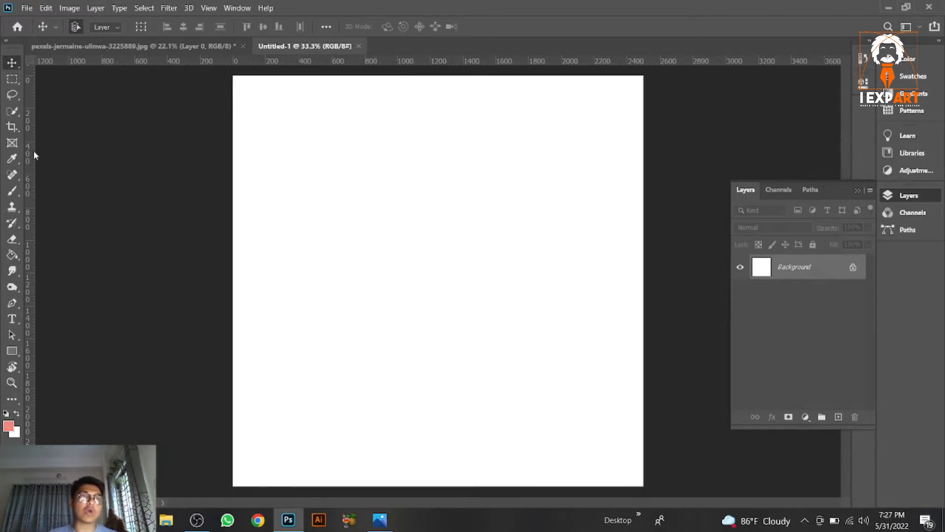
Step: Extend the new canvas slightly at the right and top edges with the Crop tool
click(14, 129)
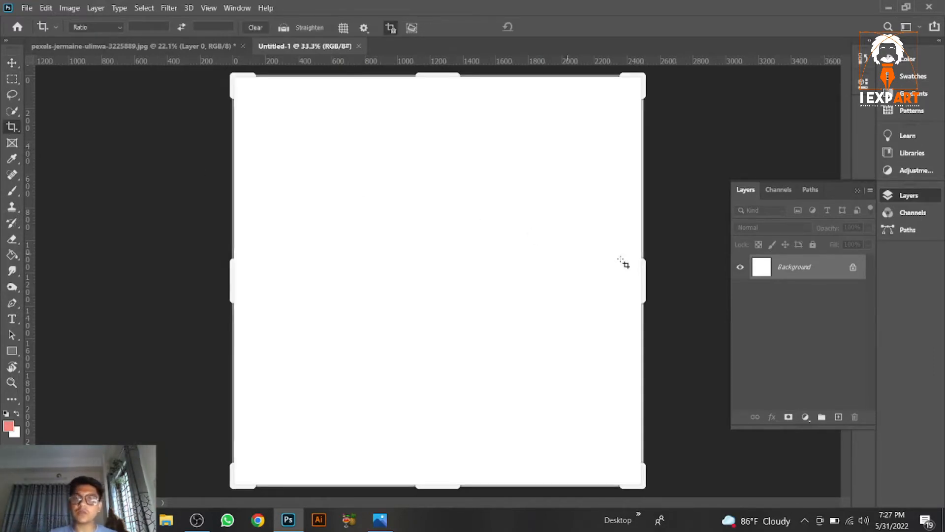
scroll(635, 265, down, 1)
drag(610, 269, 643, 272)
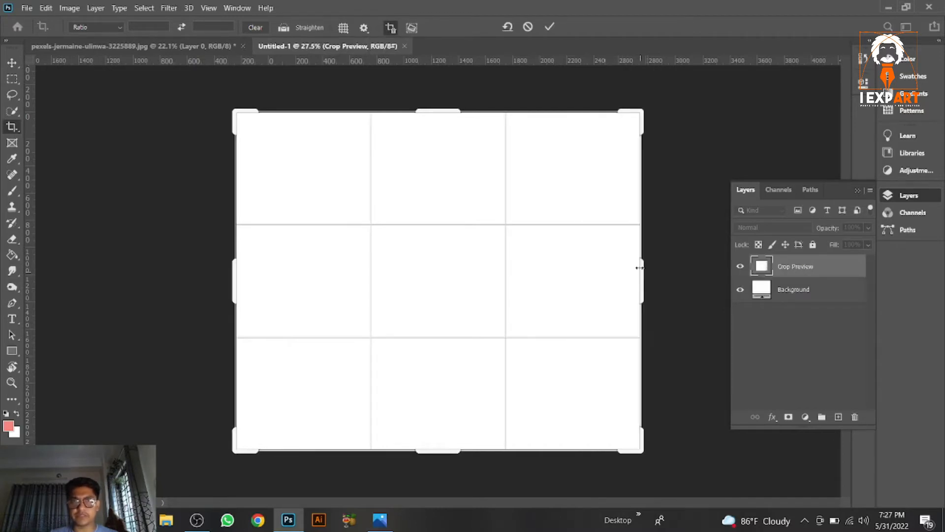
drag(453, 111, 453, 100)
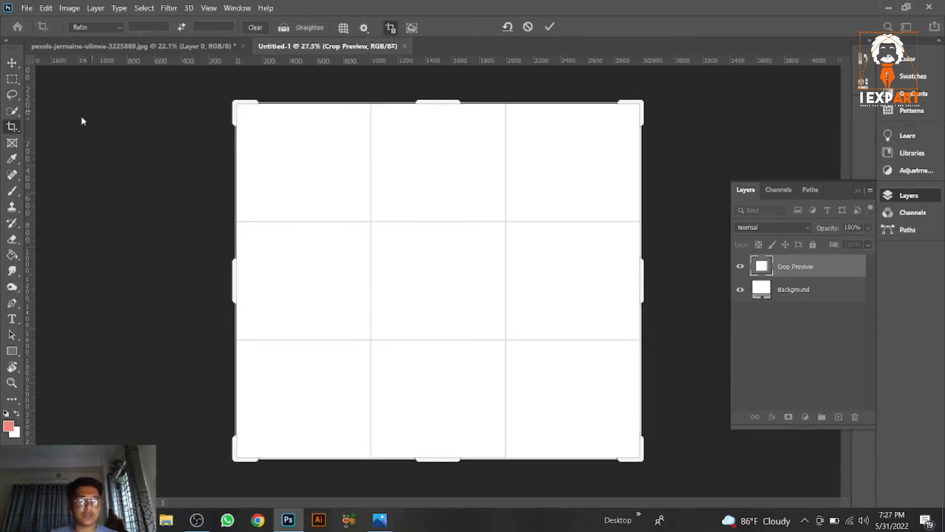
click(11, 129)
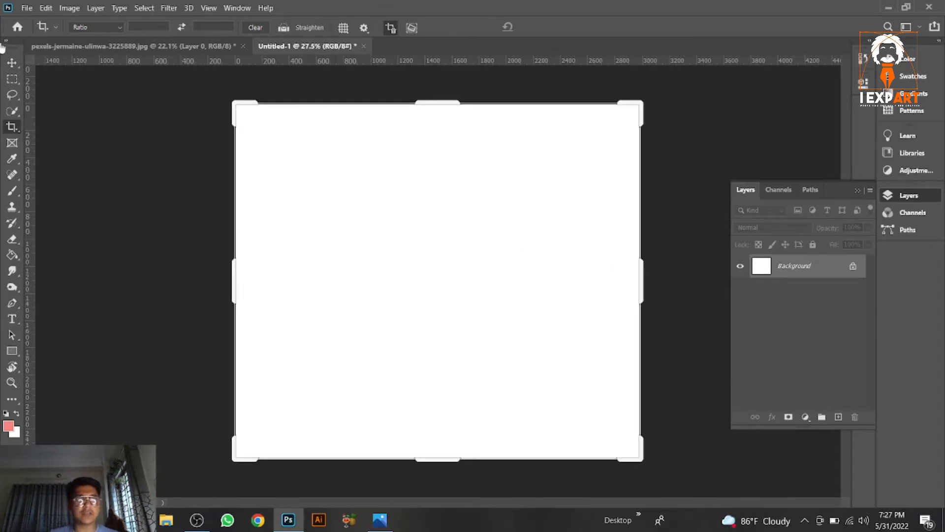
click(12, 62)
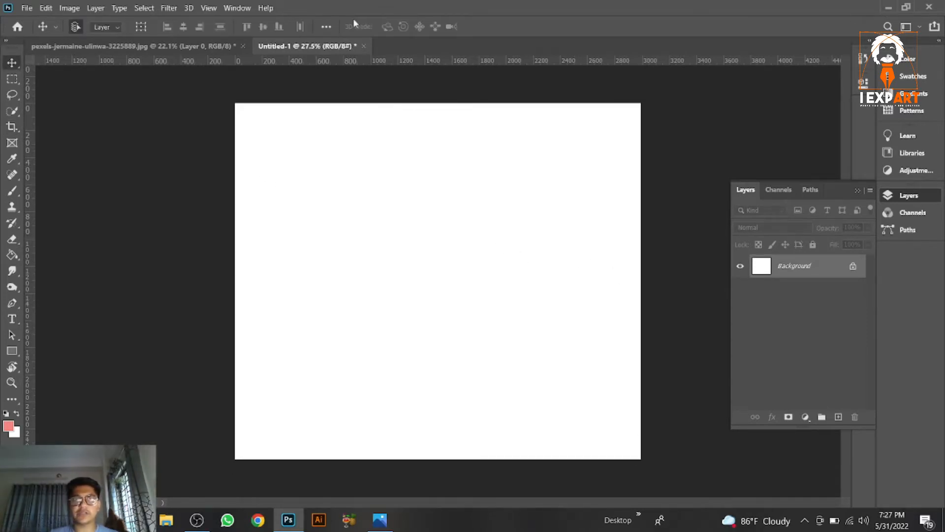
Step: Move the cut-out woman from the photo into the new document
click(133, 46)
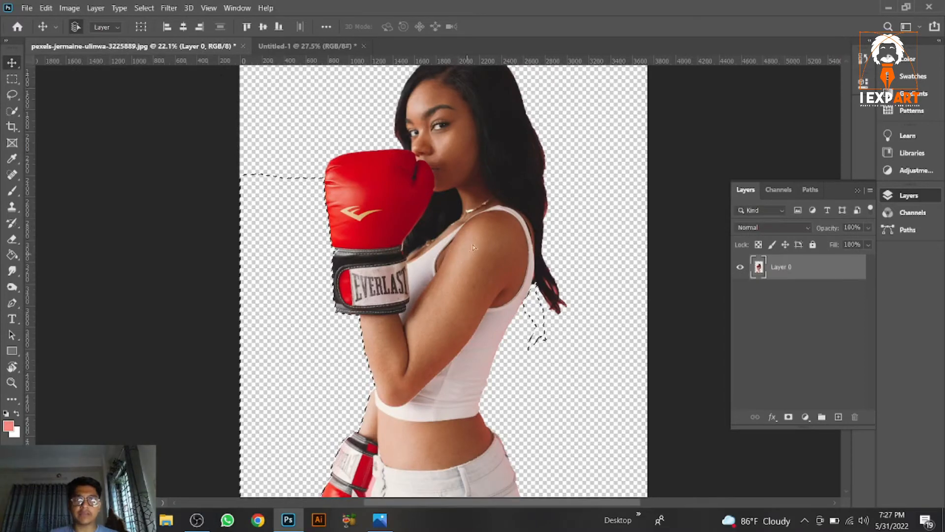
drag(472, 247, 402, 255)
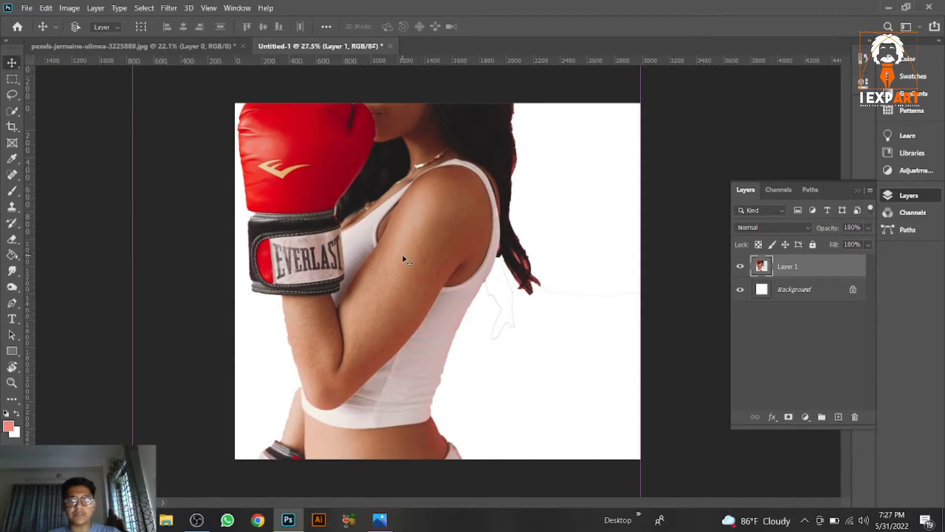
Step: Scale the woman layer down with Free Transform and position her centred near the bottom of the canvas
key(ctrl+t)
key(ctrl+0)
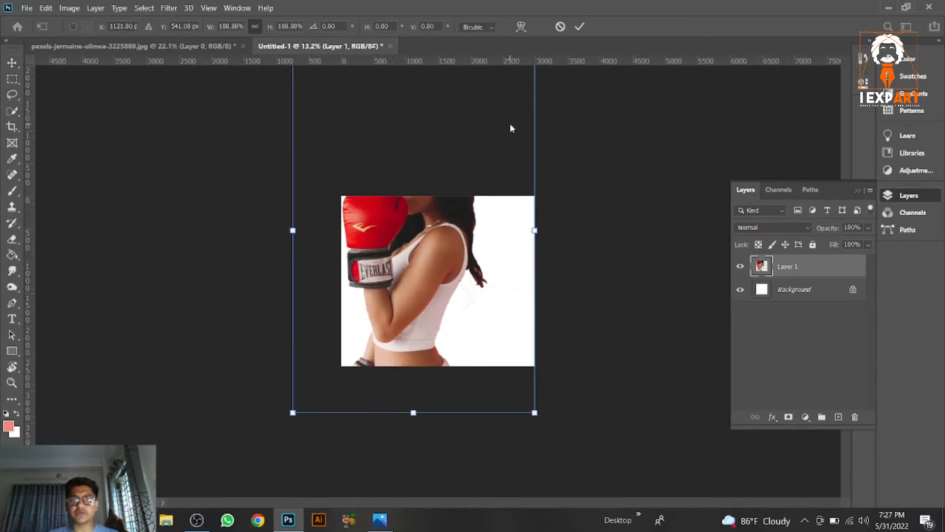
scroll(511, 134, down, 2)
drag(510, 108, 422, 237)
drag(388, 289, 433, 259)
scroll(426, 261, up, 5)
drag(528, 80, 563, 29)
key(Return)
drag(458, 242, 443, 268)
scroll(442, 268, up, 3)
scroll(442, 268, down, 2)
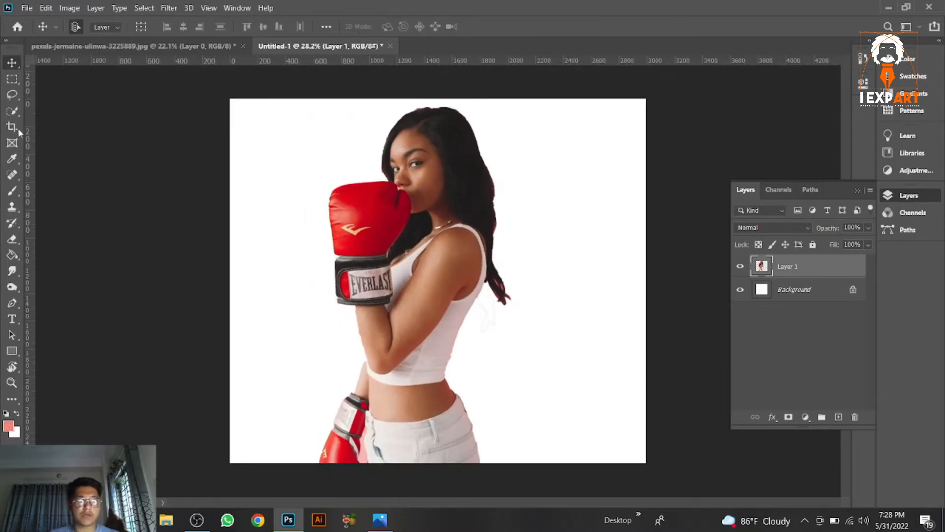
Step: Extend the canvas upward a little with the Crop tool
key(c)
drag(435, 99, 433, 75)
key(Return)
key(v)
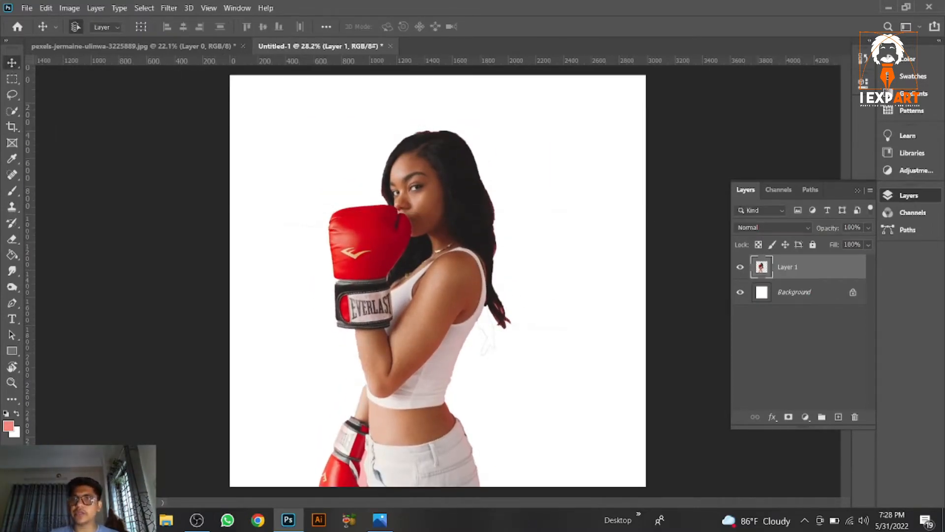
Step: Place the PngItem_1811264 angel wings image from the desktop into the document
click(889, 8)
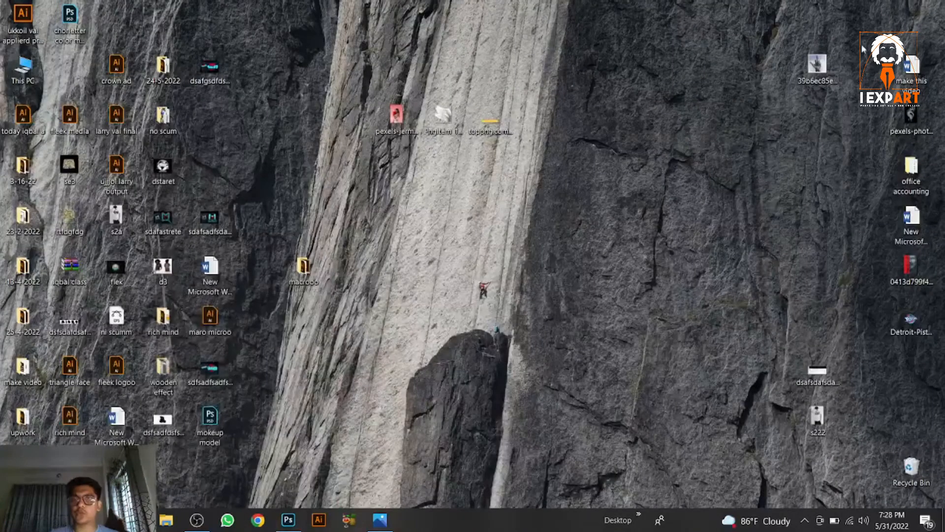
double_click(444, 120)
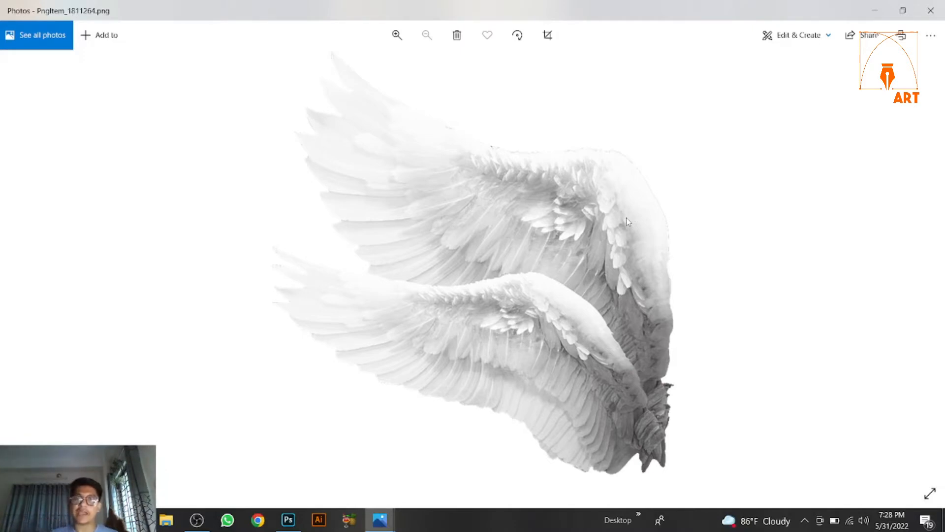
click(932, 7)
drag(420, 261, 437, 301)
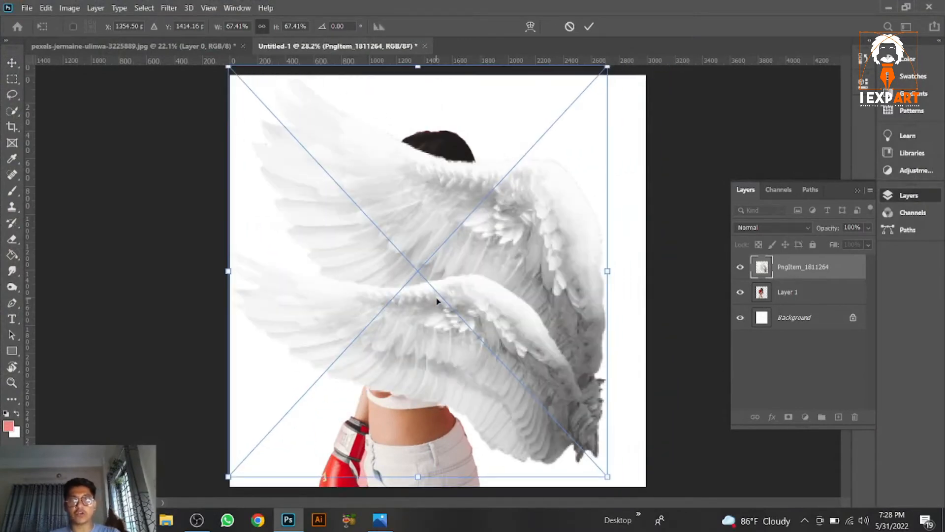
Step: Flip the placed wings horizontally
mouse_move(486, 272)
mouse_down()
mouse_move(532, 241)
mouse_move(475, 264)
mouse_up()
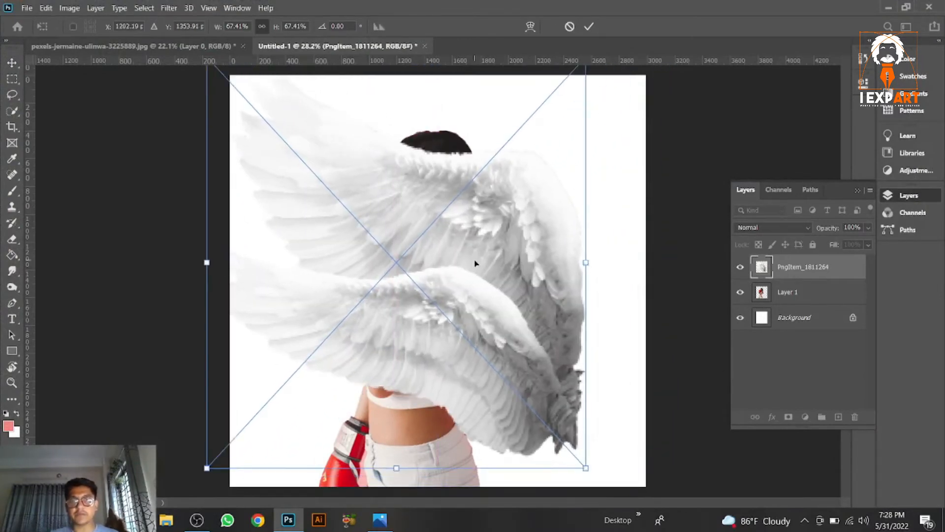
right_click(475, 264)
click(556, 440)
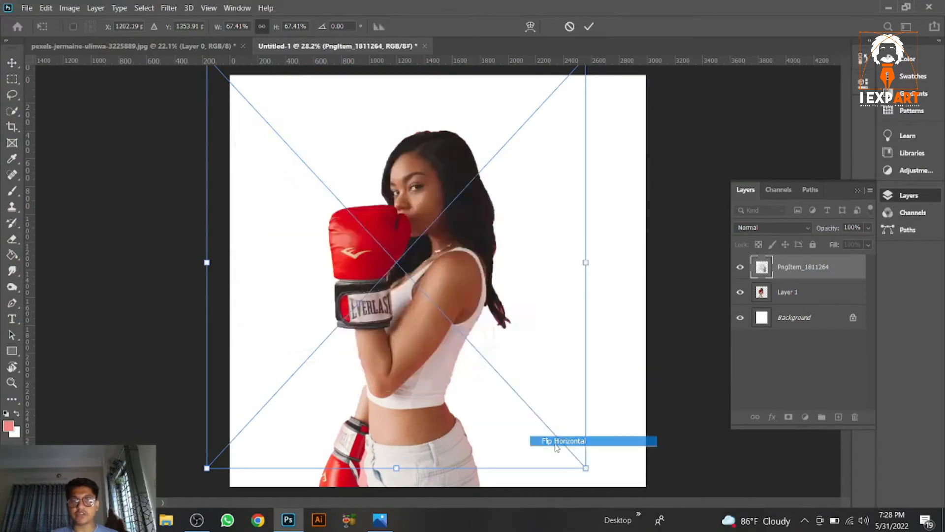
Step: Scale the wings down and position them on the woman's back at the right of her torso
drag(441, 297, 549, 290)
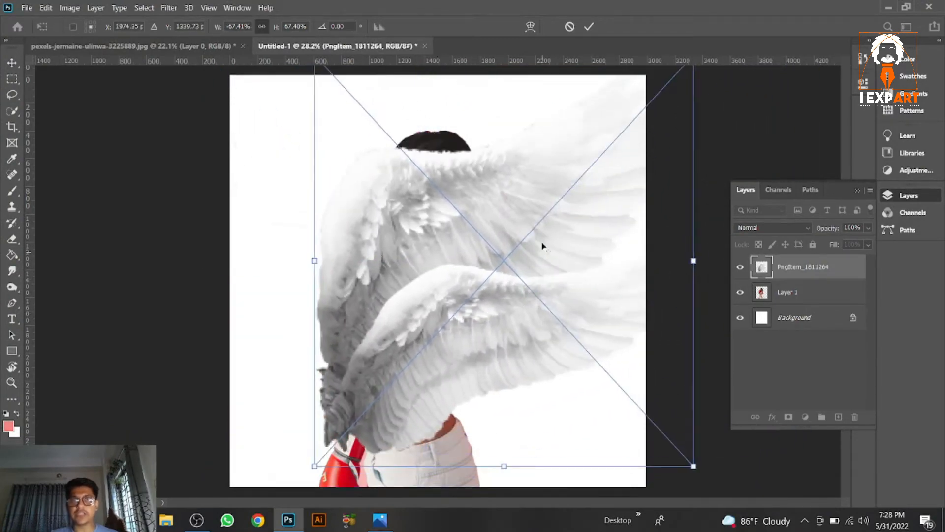
scroll(542, 246, down, 4)
drag(613, 125, 581, 160)
drag(448, 279, 520, 243)
drag(652, 123, 592, 187)
drag(516, 229, 639, 190)
key(Return)
Step: Extend the canvas top slightly again with the Crop tool
key(c)
drag(340, 140, 340, 126)
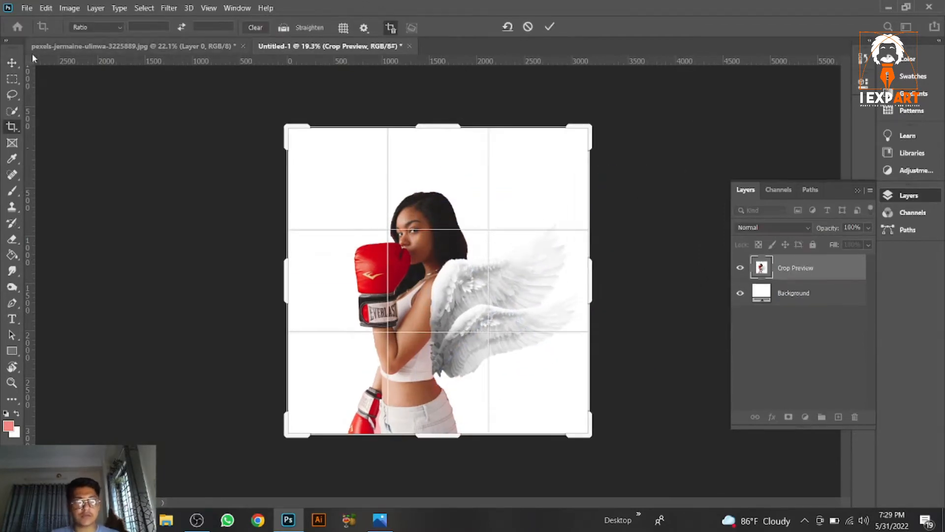
key(Return)
Step: Enlarge the wings with Free Transform and reposition them beside the woman's back
key(v)
scroll(512, 330, up, 5)
scroll(512, 339, down, 2)
mouse_move(512, 341)
mouse_down()
mouse_move(530, 340)
mouse_move(518, 337)
mouse_up()
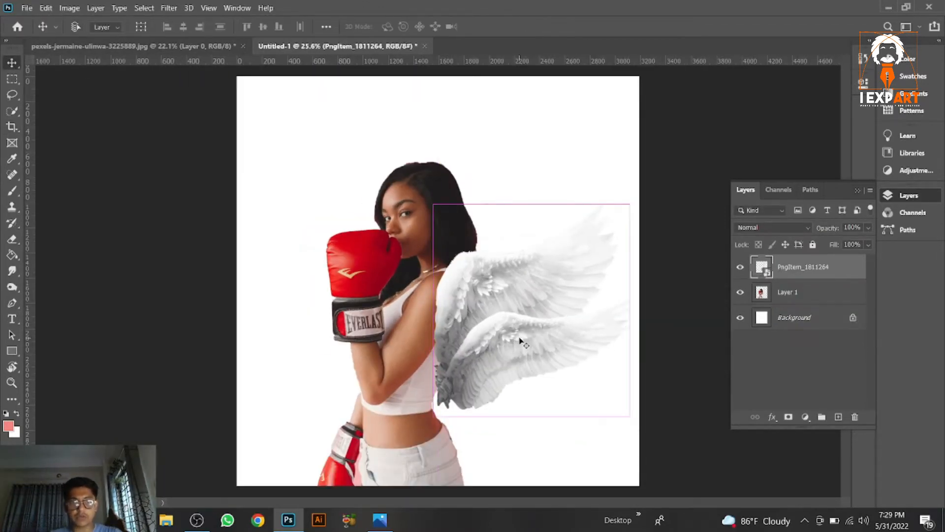
key(ctrl+t)
drag(640, 198, 654, 215)
mouse_move(537, 311)
mouse_down()
mouse_move(545, 317)
mouse_move(536, 322)
mouse_up()
drag(674, 243, 677, 249)
mouse_move(529, 319)
mouse_down()
mouse_move(538, 322)
mouse_move(532, 317)
mouse_up()
key(Return)
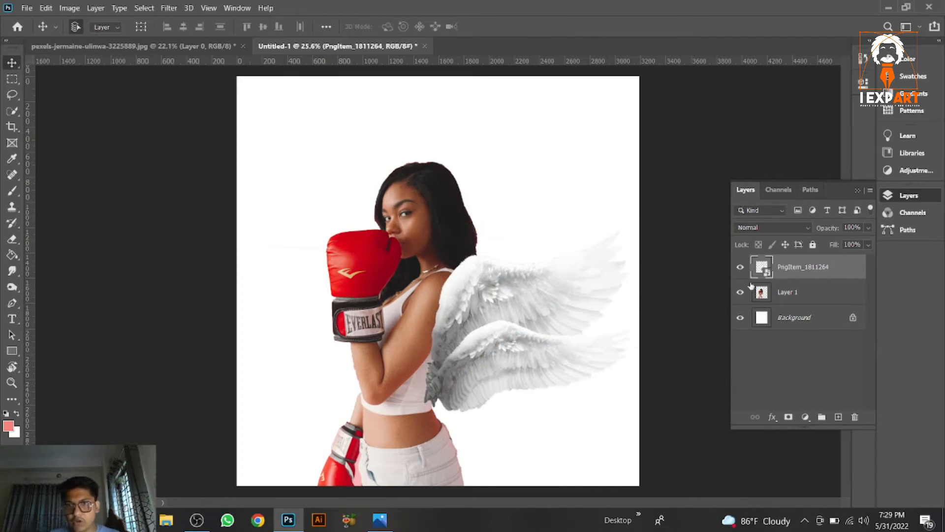
drag(487, 358, 516, 352)
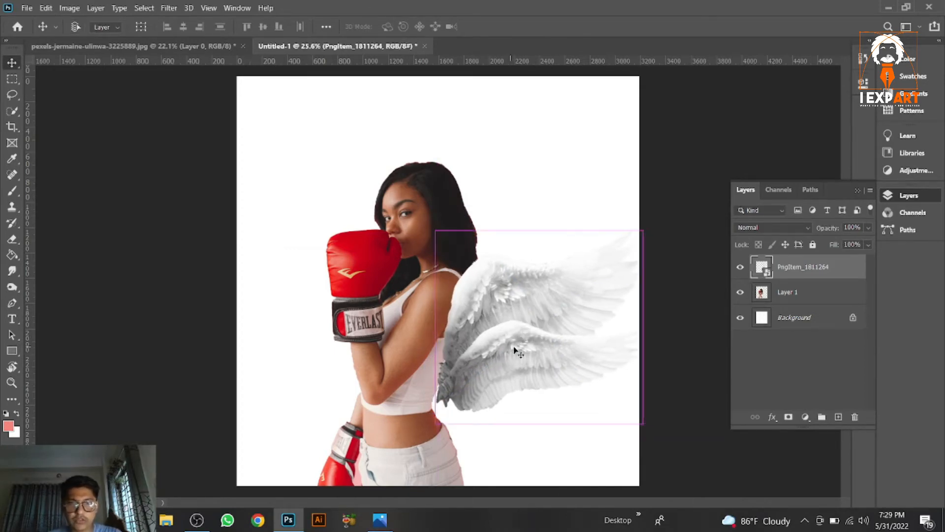
Step: Rotate the wings slightly with Free Transform and nudge them onto the woman's back
key(ctrl+t)
mouse_move(660, 249)
mouse_down()
mouse_move(665, 226)
mouse_move(667, 239)
mouse_up()
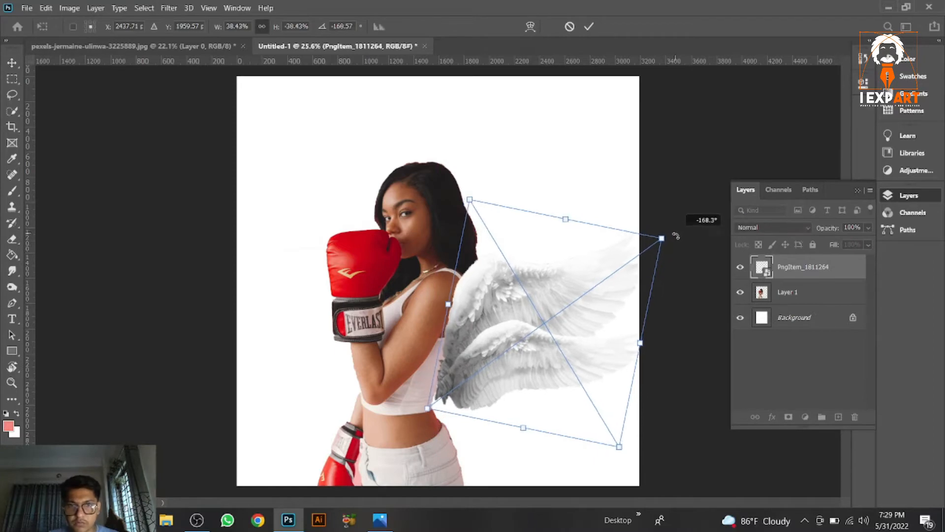
drag(554, 321, 549, 320)
key(Return)
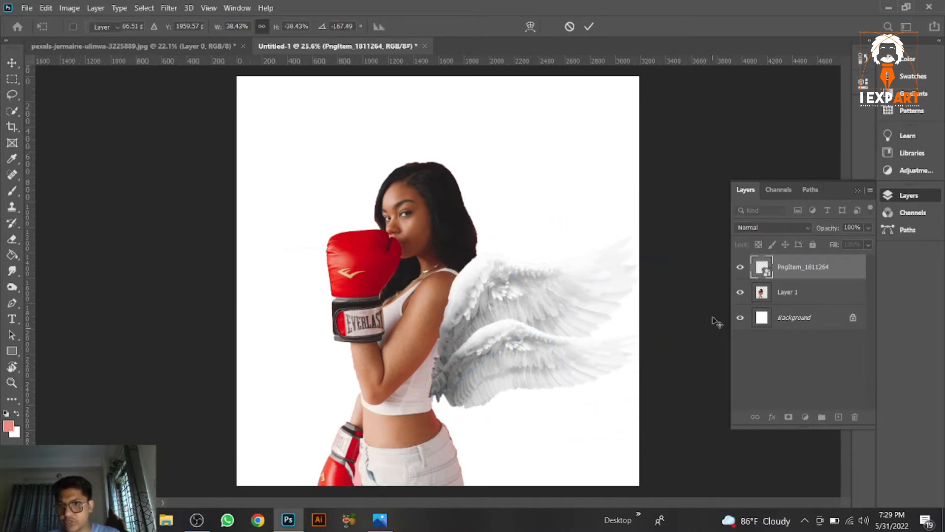
Step: Hide the wings layer and erase the stray background remnants beside the woman's back on her layer with the Eraser
click(740, 267)
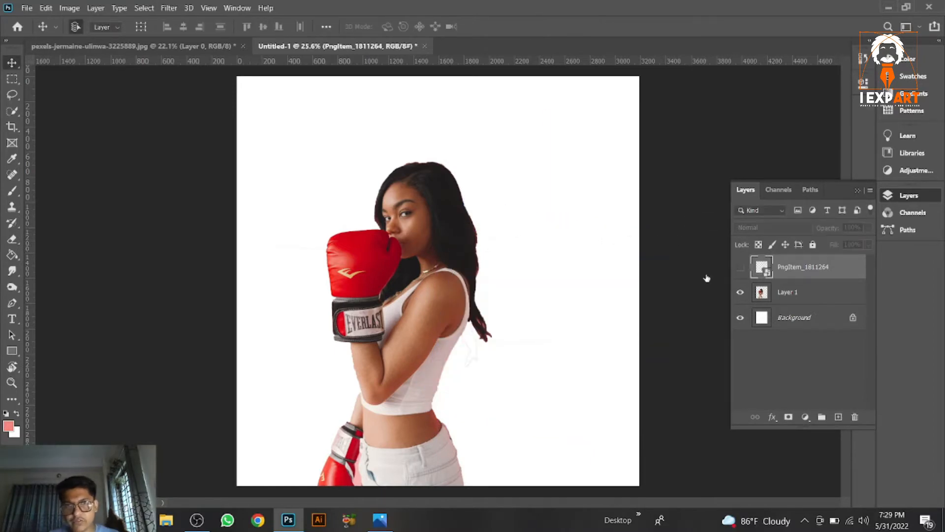
scroll(487, 350, up, 3)
key(e)
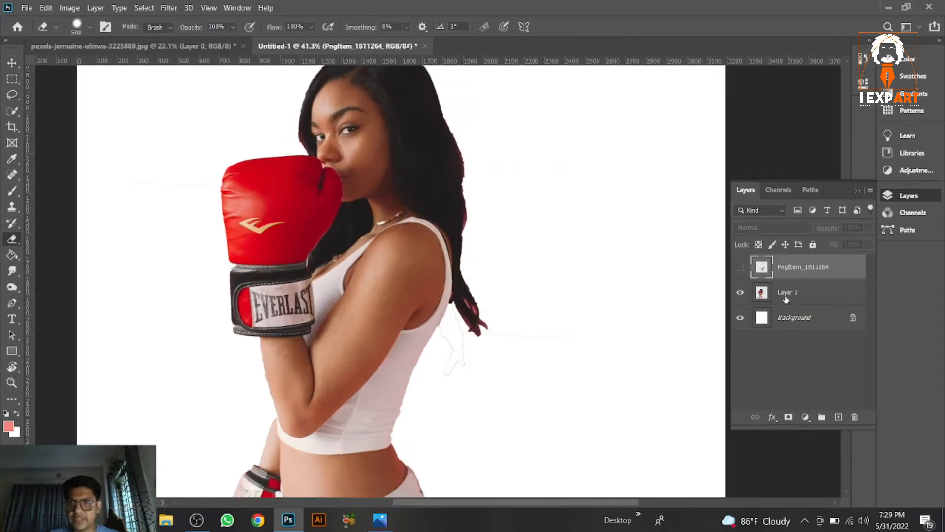
click(787, 293)
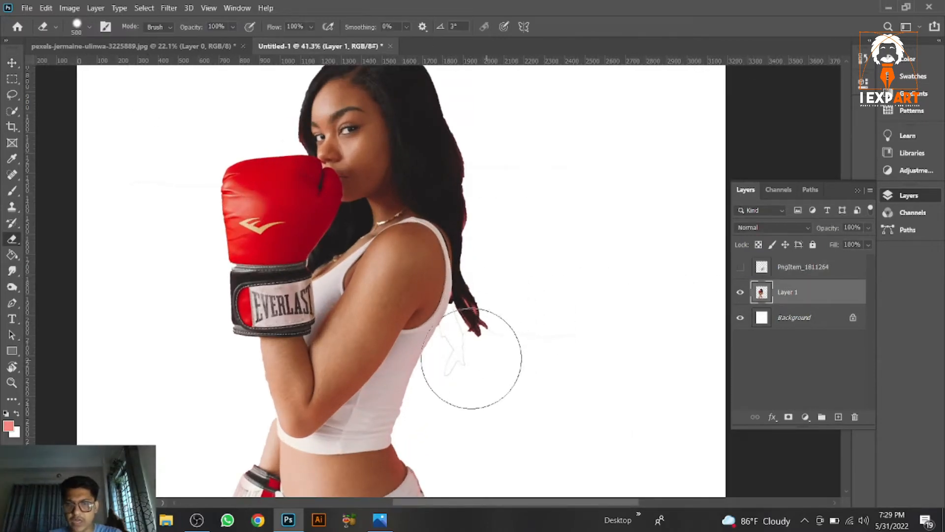
scroll(464, 369, up, 2)
scroll(443, 348, up, 2)
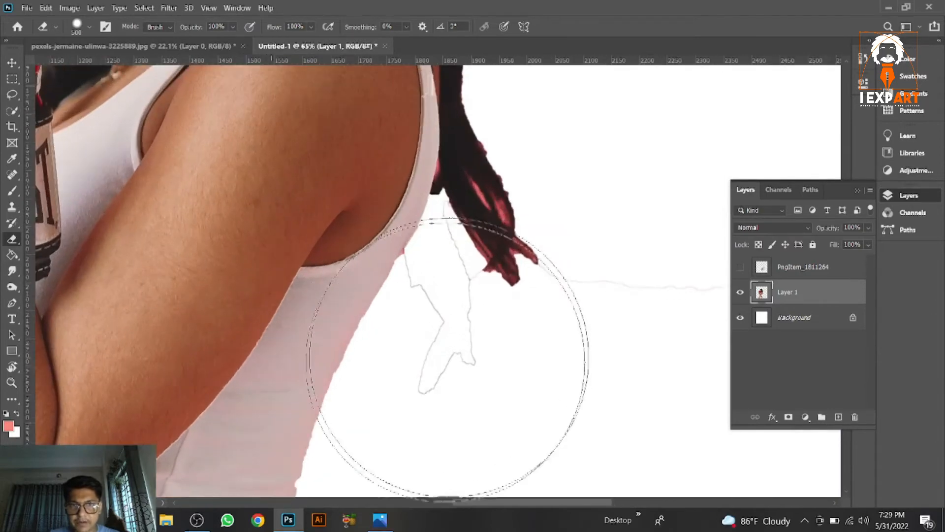
scroll(518, 338, down, 2)
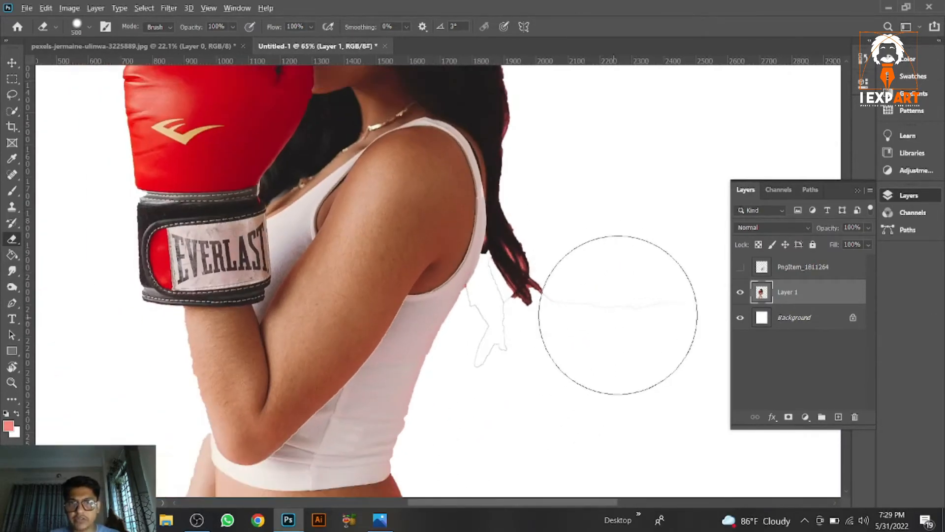
scroll(561, 265, down, 1)
drag(581, 274, 503, 254)
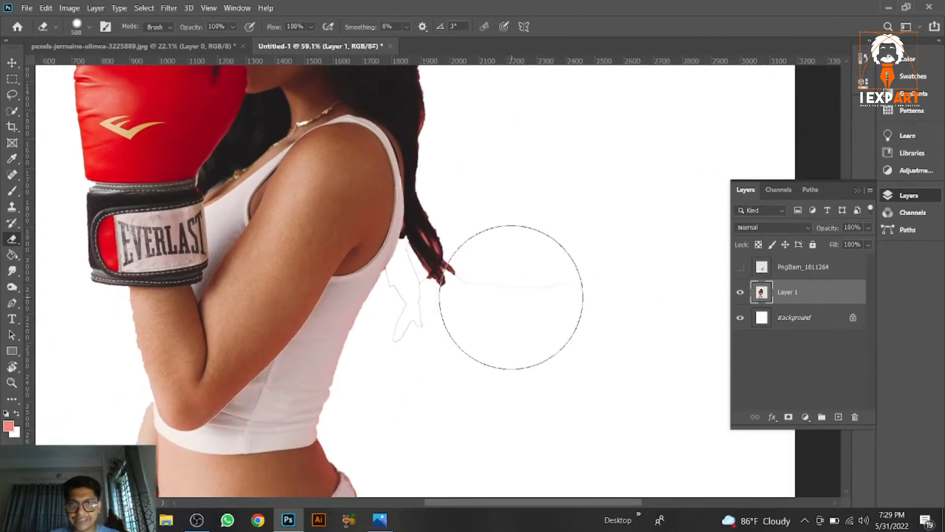
click(546, 285)
drag(420, 323, 401, 290)
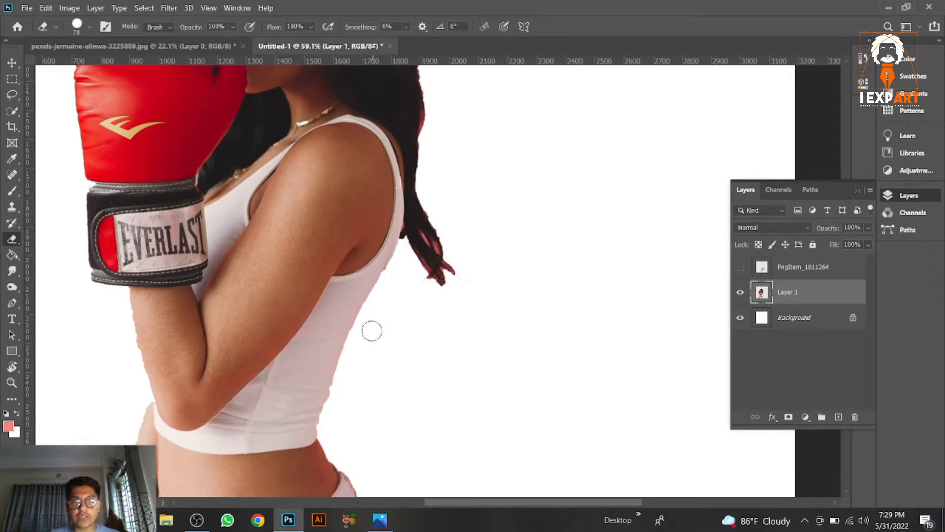
Step: Erase the leftover fringes along the woman's back and arm, then show the wings layer again
scroll(460, 320, down, 2)
drag(406, 318, 462, 270)
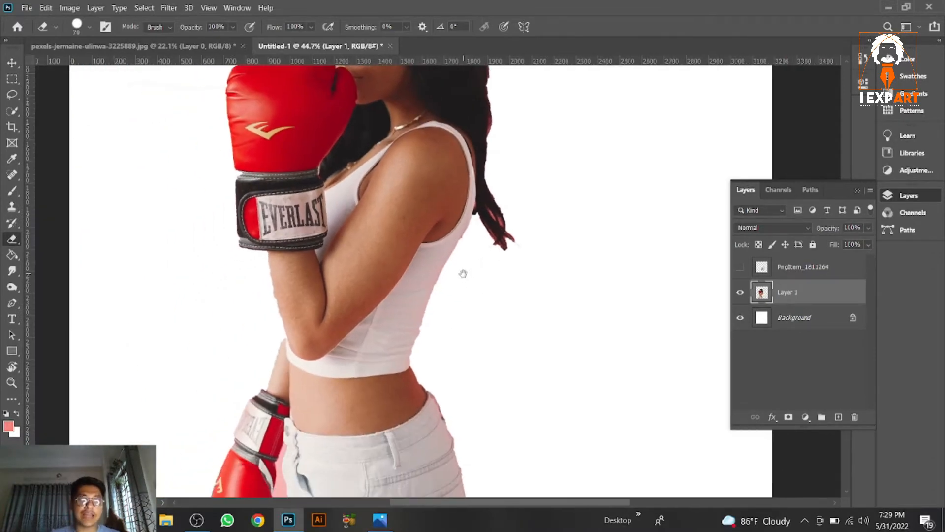
scroll(238, 264, up, 5)
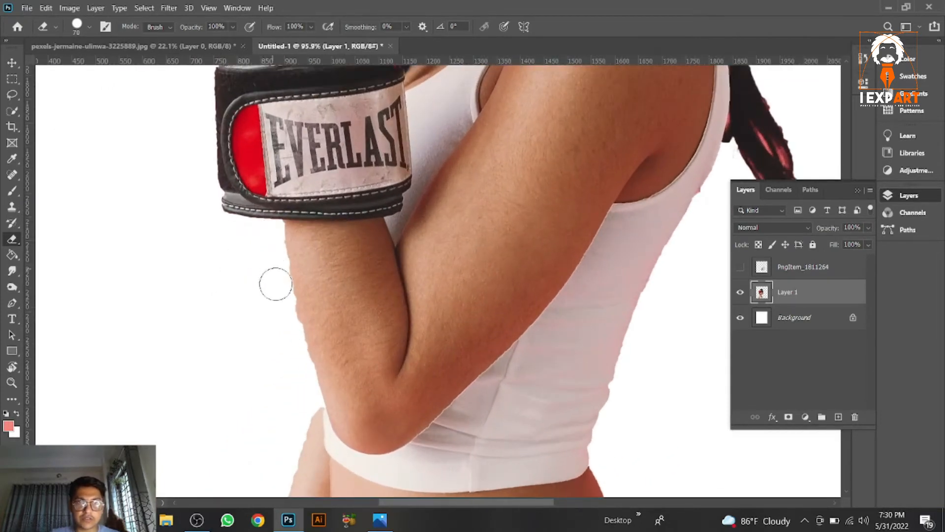
drag(295, 350, 270, 239)
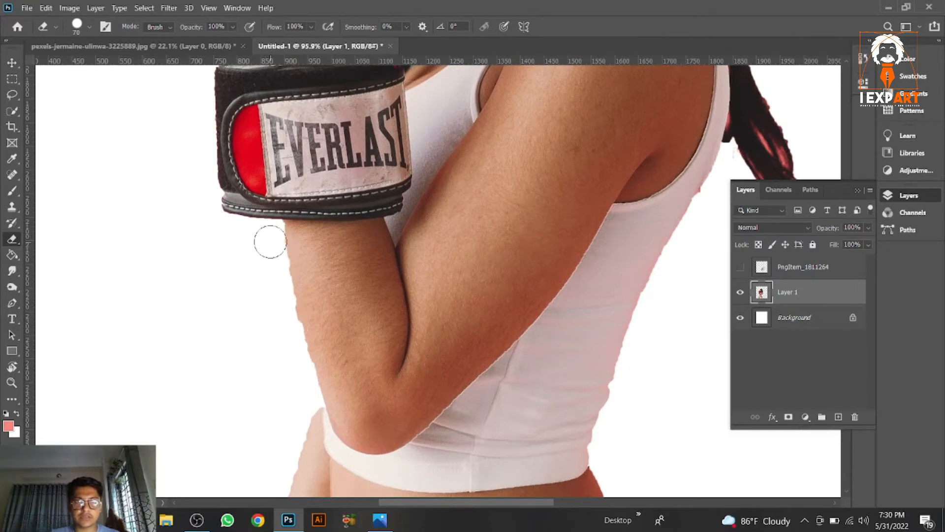
scroll(295, 344, down, 3)
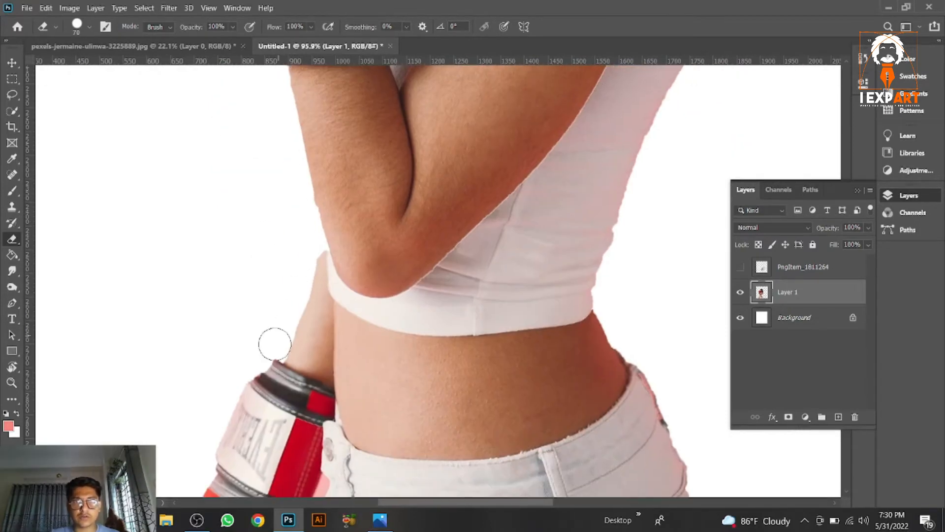
scroll(499, 247, down, 5)
click(740, 267)
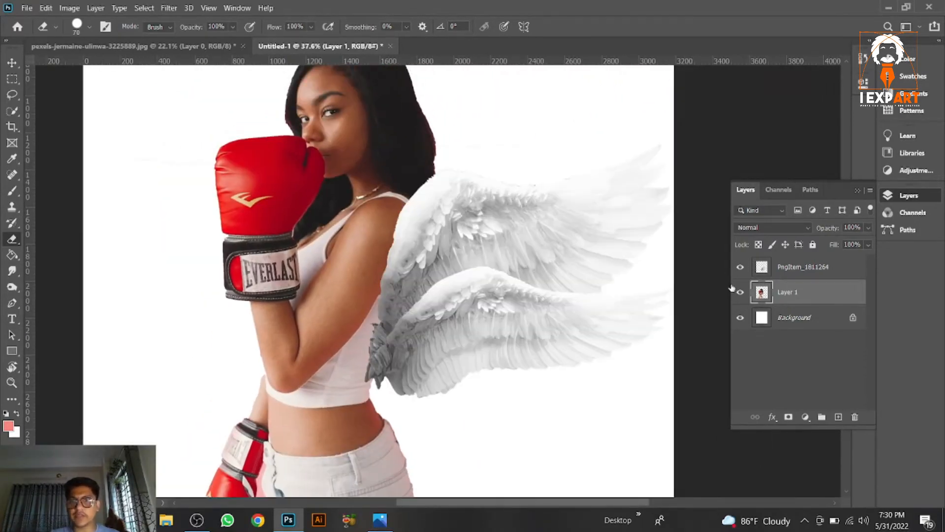
Step: Hide the wings and start a Pen path along the back edge of the woman's tank top
click(740, 267)
scroll(185, 153, up, 4)
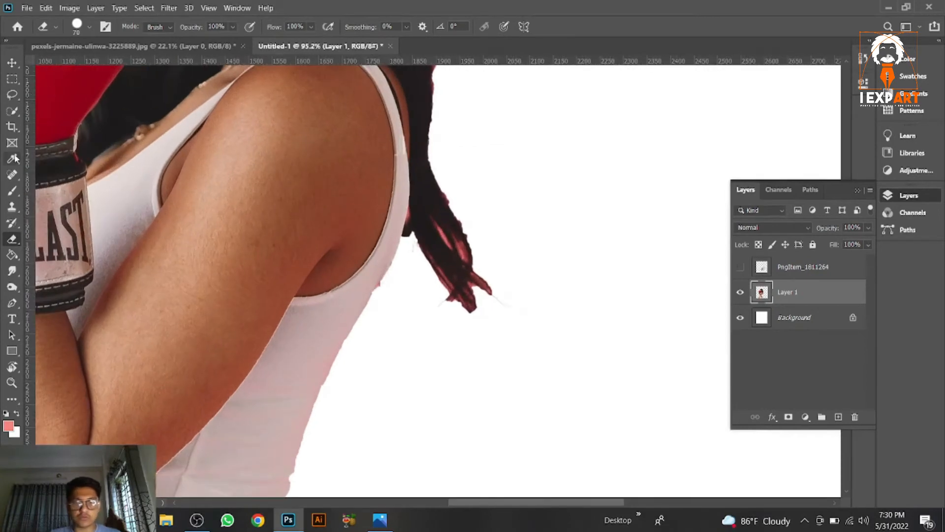
key(p)
scroll(396, 260, up, 3)
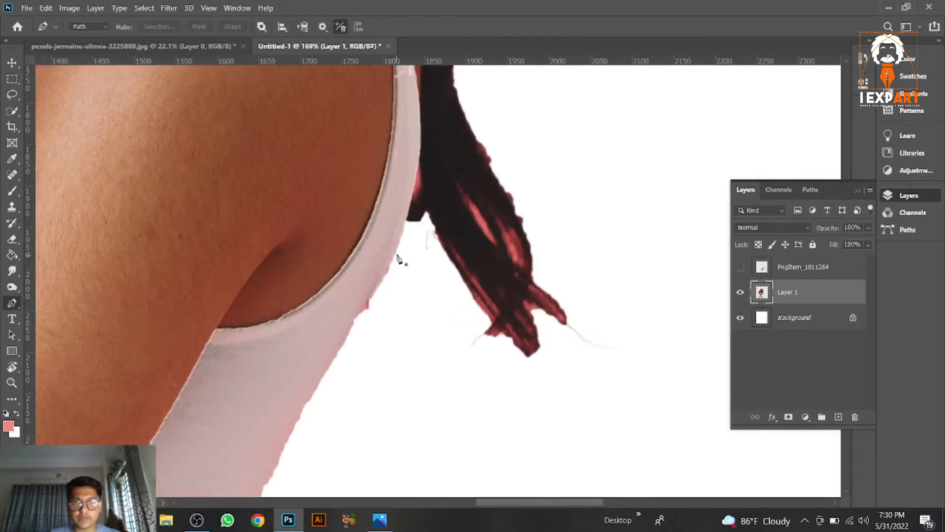
click(405, 218)
drag(386, 261, 413, 141)
drag(391, 183, 382, 198)
click(361, 226)
drag(316, 325, 389, 182)
drag(370, 207, 363, 225)
click(357, 235)
drag(317, 342, 357, 261)
drag(362, 253, 356, 268)
click(353, 280)
click(335, 323)
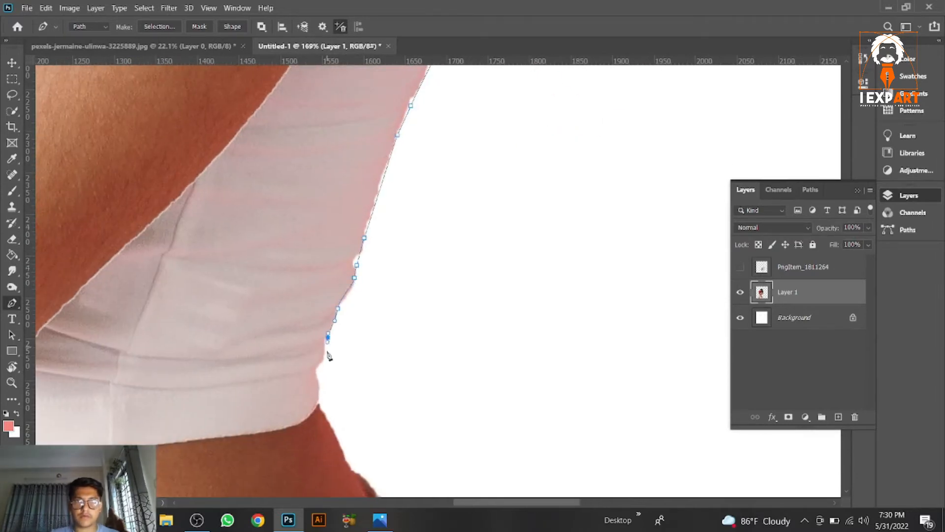
Step: Close the Pen path around the tank top's back strip and convert it into a selection
click(317, 393)
scroll(289, 308, down, 1)
drag(262, 323, 262, 377)
click(261, 376)
click(272, 305)
click(291, 244)
drag(370, 93, 343, 241)
click(344, 240)
click(357, 229)
click(431, 161)
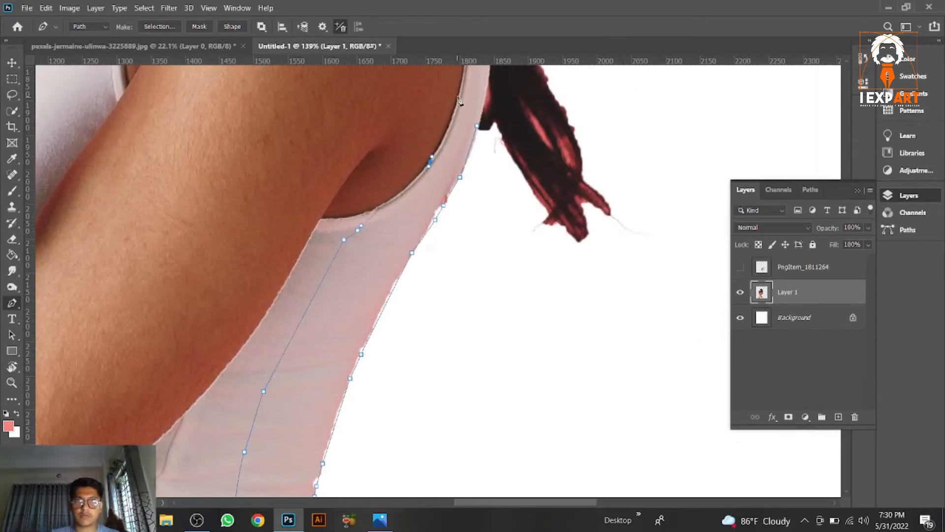
click(477, 126)
key(ctrl+Return)
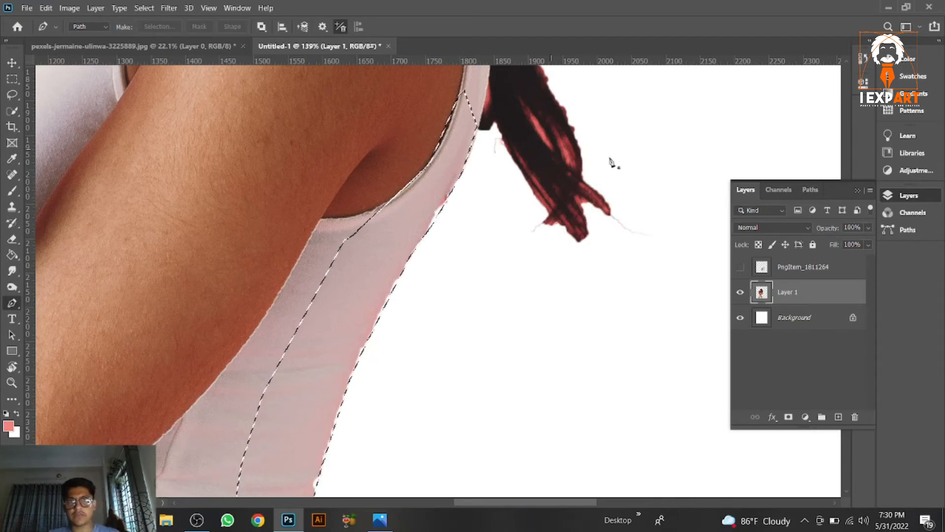
key(ctrl+f)
key(Escape)
key(v)
key(ctrl+f)
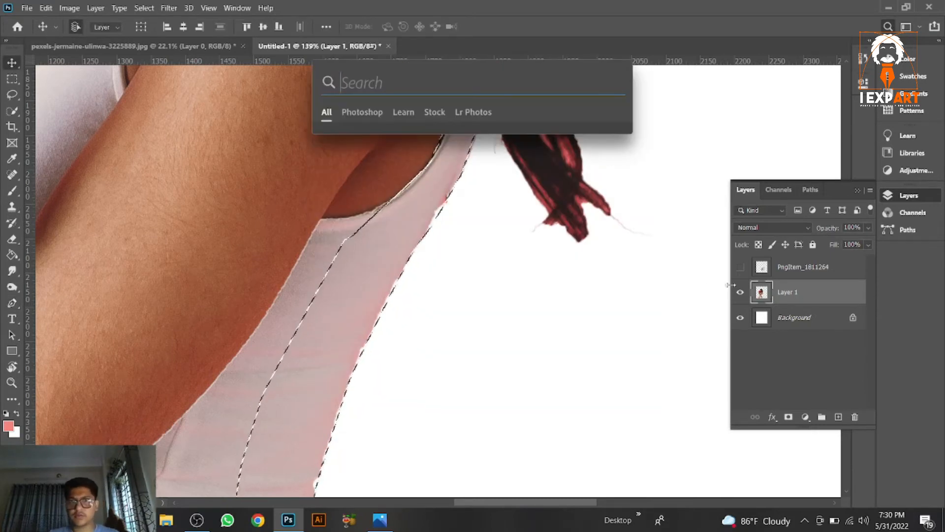
key(Escape)
Step: Copy the selected tank-top strip to a new layer, show the wings, and stack the strip above the wings
key(ctrl+j)
click(740, 267)
scroll(595, 248, down, 3)
scroll(595, 248, down, 1)
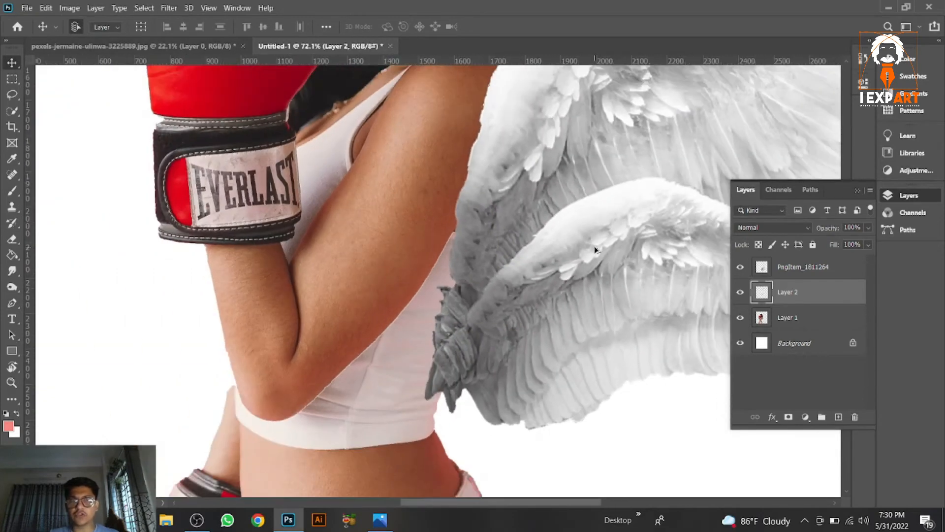
scroll(428, 165, down, 2)
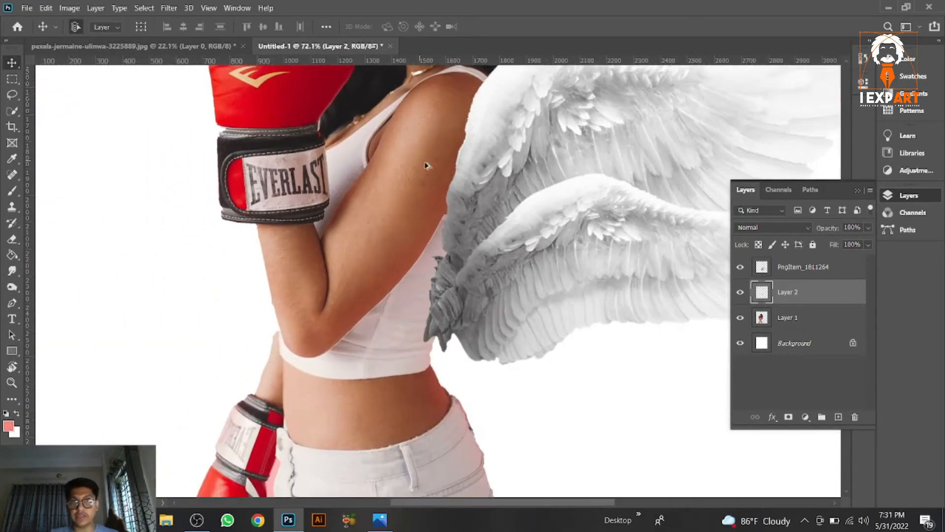
mouse_move(499, 230)
mouse_down()
mouse_move(499, 249)
mouse_move(509, 228)
mouse_up()
key(ctrl+bracketleft)
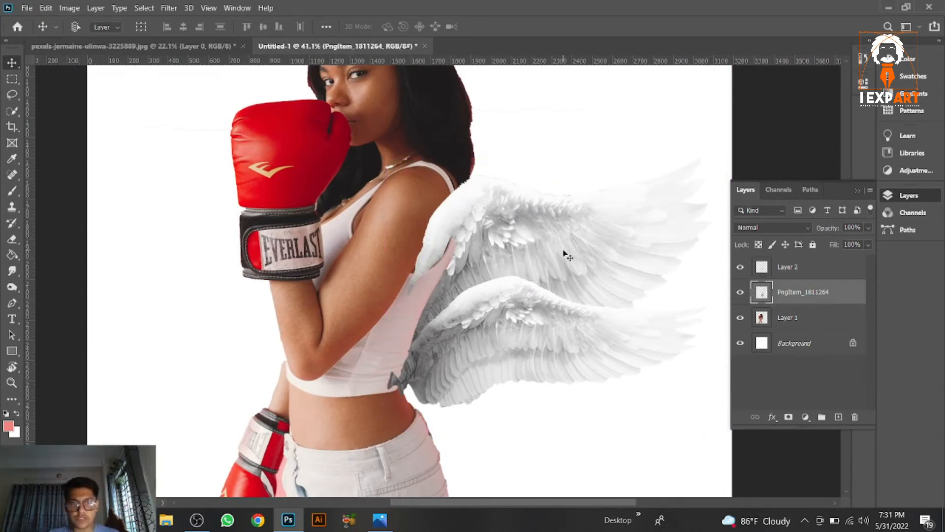
Step: Enlarge and rotate the wings with Free Transform so they tuck behind the tank-top strip
key(ctrl+t)
drag(711, 158, 710, 185)
drag(628, 239, 626, 264)
drag(705, 217, 725, 231)
key(ctrl+z)
drag(569, 304, 570, 301)
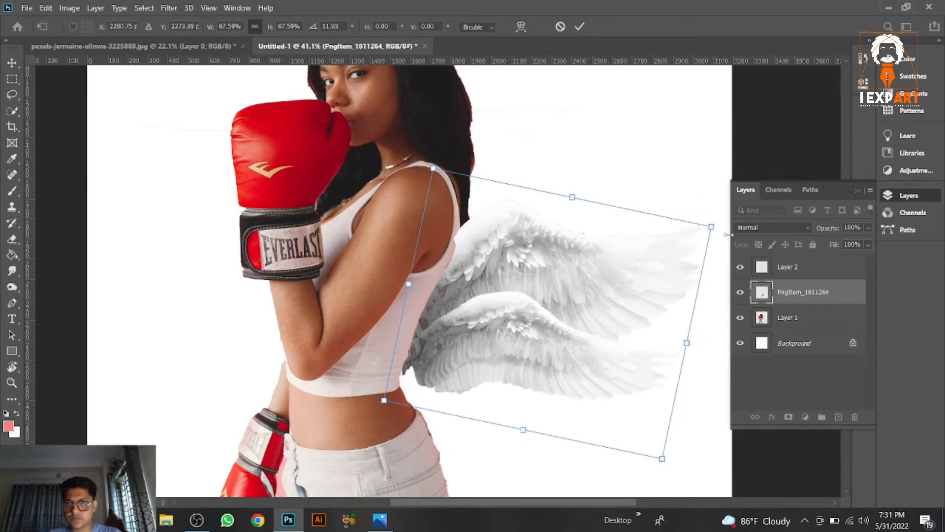
key(Return)
Step: Add a Black & White adjustment above the woman's layer, setting Reds to 46 and Yellows to 29
scroll(544, 253, down, 3)
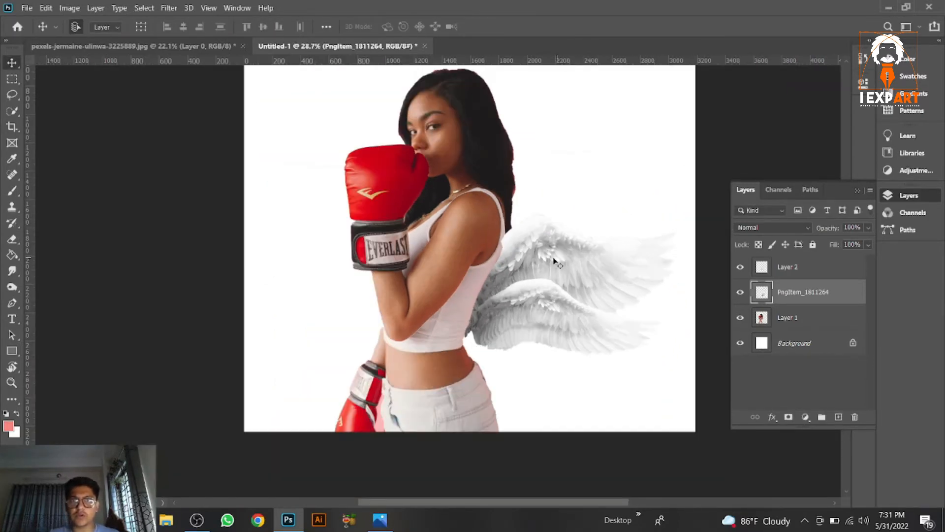
scroll(536, 256, up, 5)
click(518, 245)
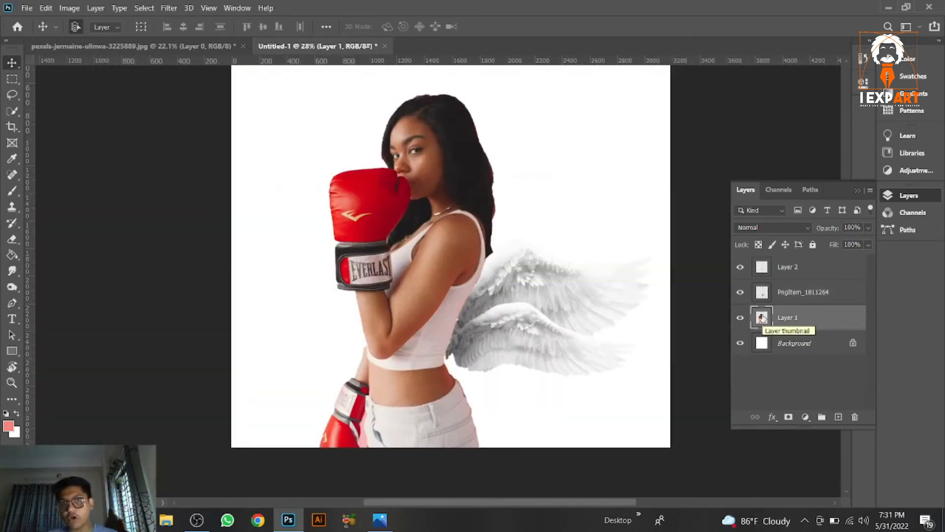
click(806, 418)
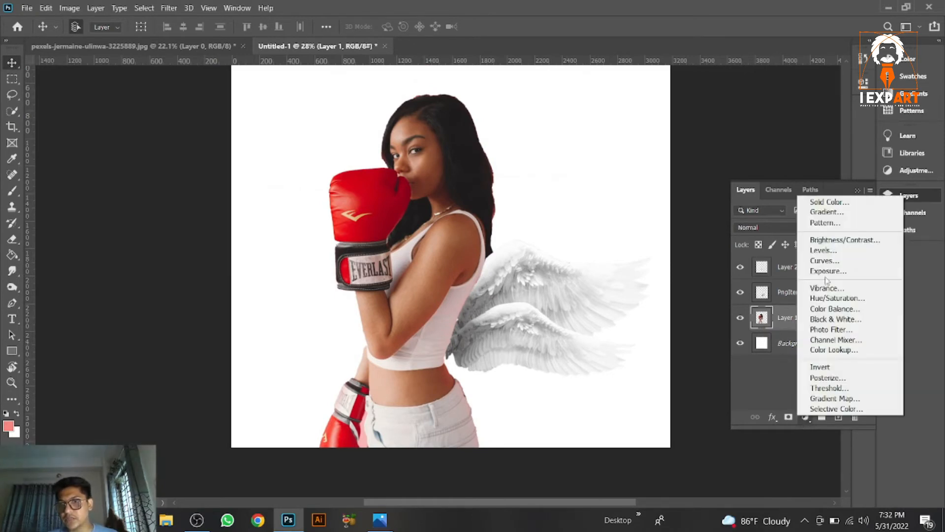
click(830, 320)
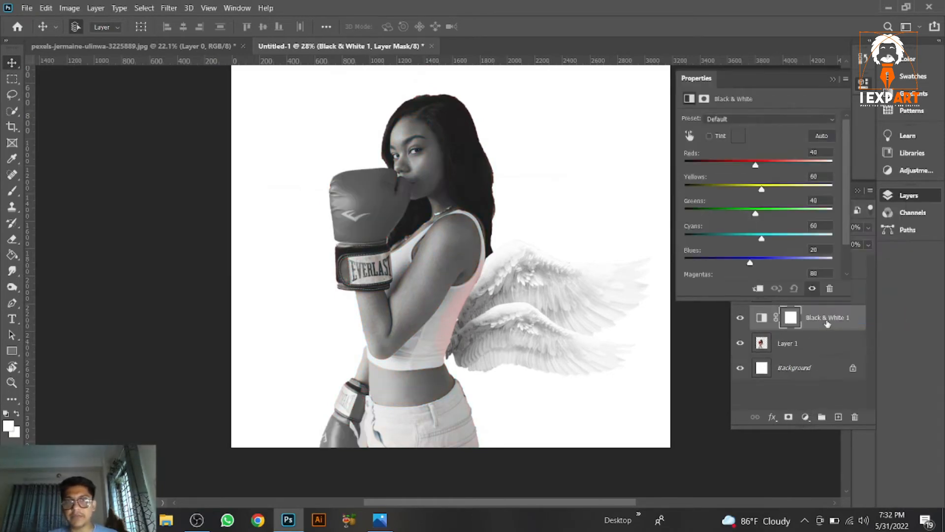
drag(762, 191, 753, 167)
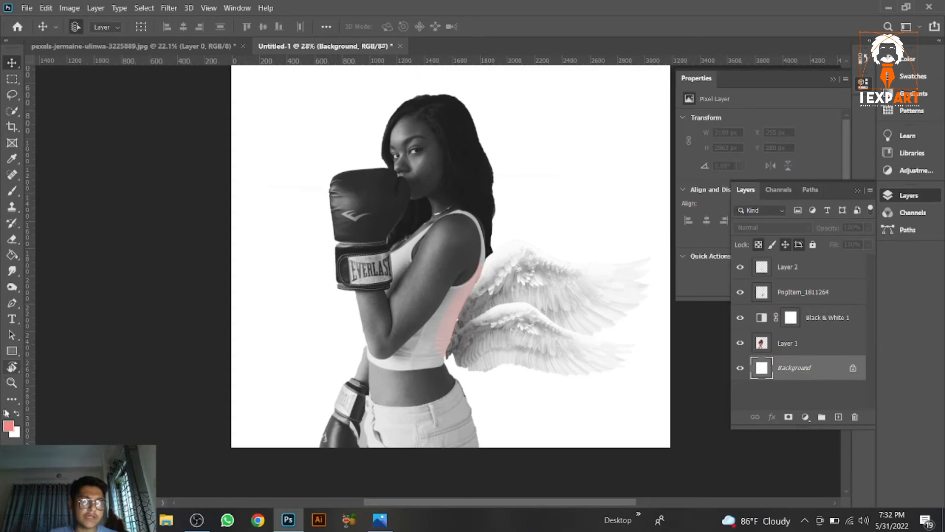
Step: Pick a light grey colour and draw a rectangle about 3586 by 3569 px covering the whole canvas above the background
click(8, 425)
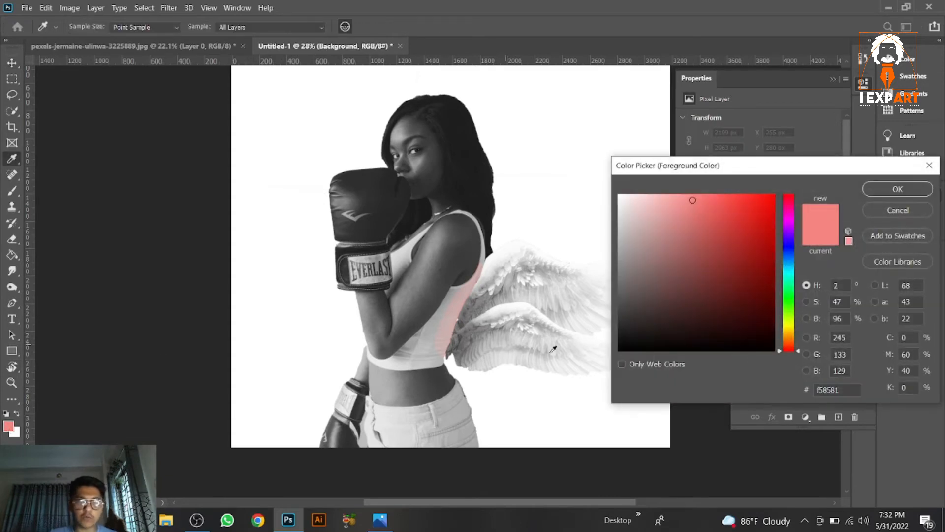
drag(618, 259, 614, 251)
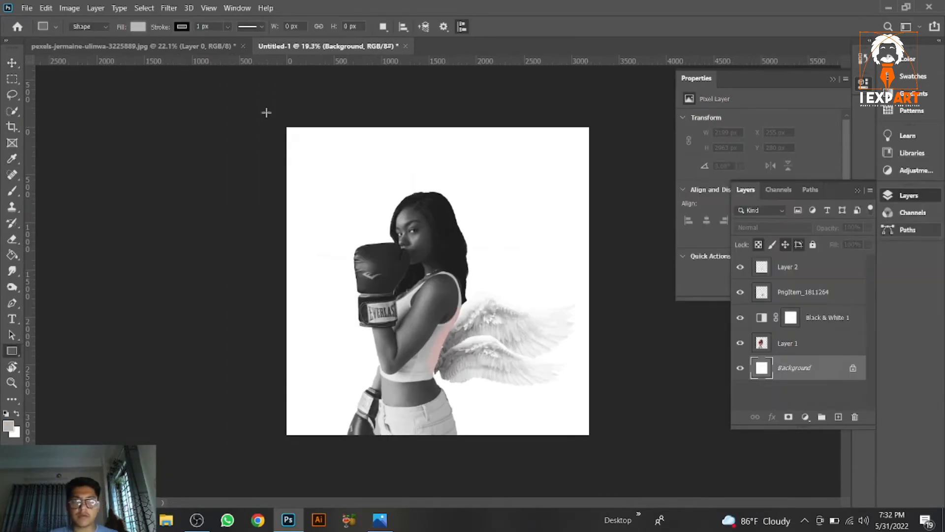
drag(266, 112, 607, 451)
key(ctrl+plus)
key(ctrl+plus)
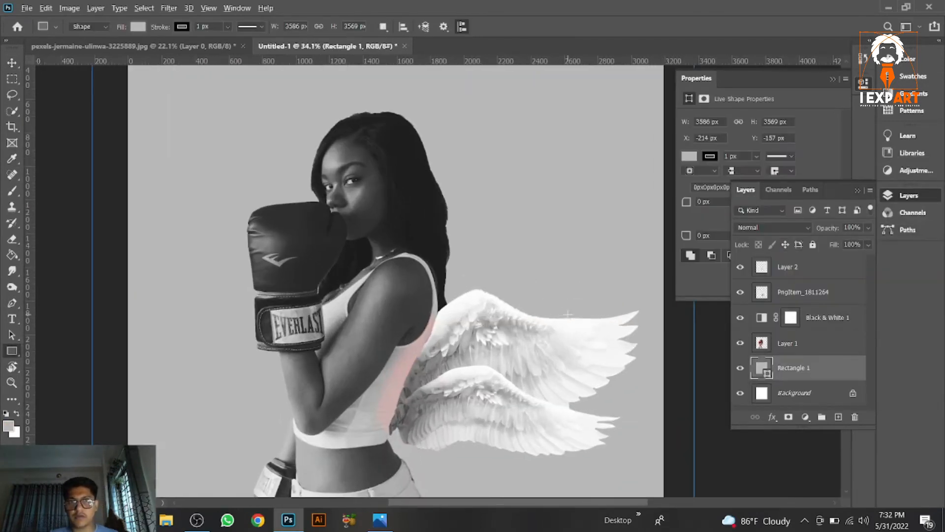
key(ctrl+0)
click(15, 62)
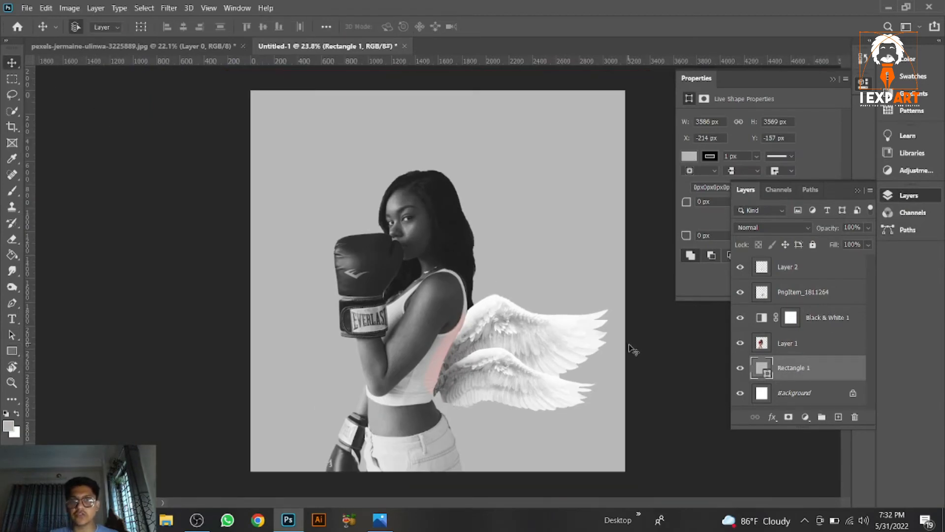
Step: Place the halo image above the wings layer and scale it to about 760 by 153 px above the woman's head
click(527, 339)
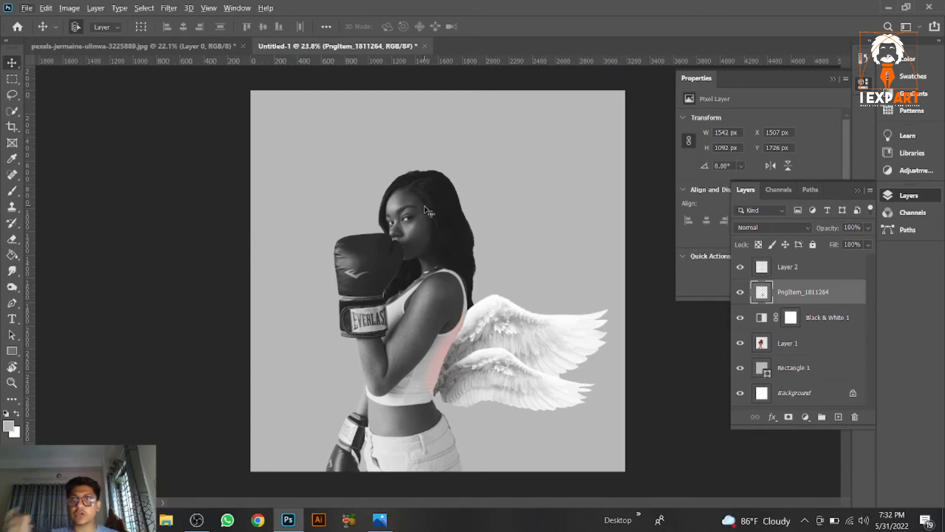
click(889, 8)
drag(490, 121, 426, 144)
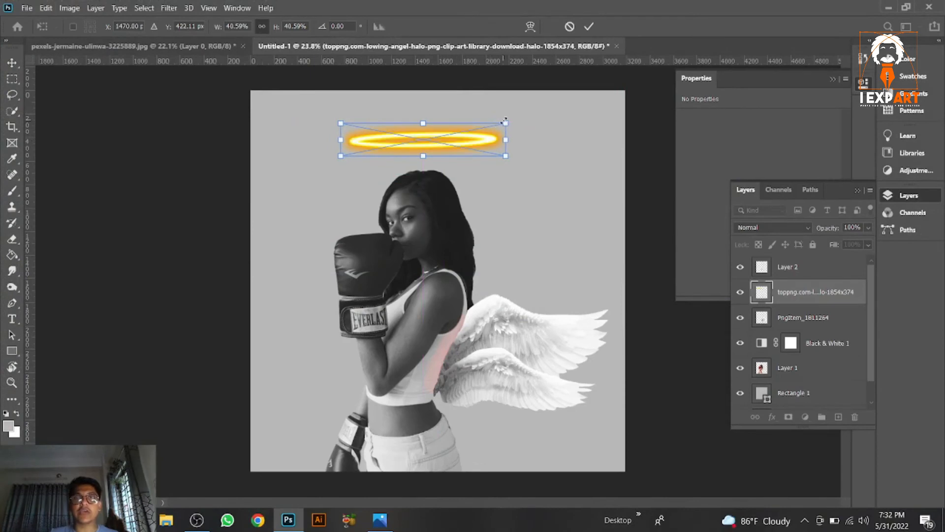
drag(494, 126, 431, 143)
key(ctrl+0)
key(Return)
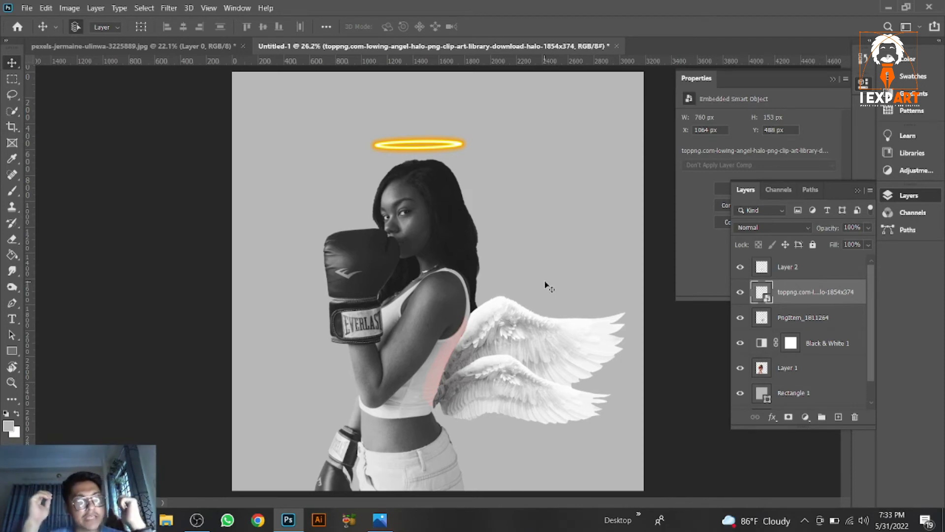
Step: Add a text layer reading "STRONGER" on the canvas near the woman's waist
click(12, 319)
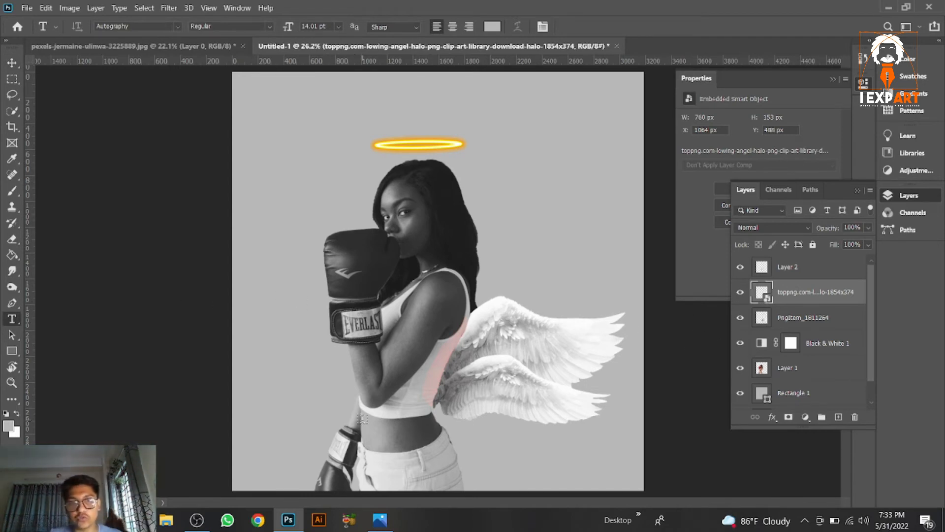
click(298, 423)
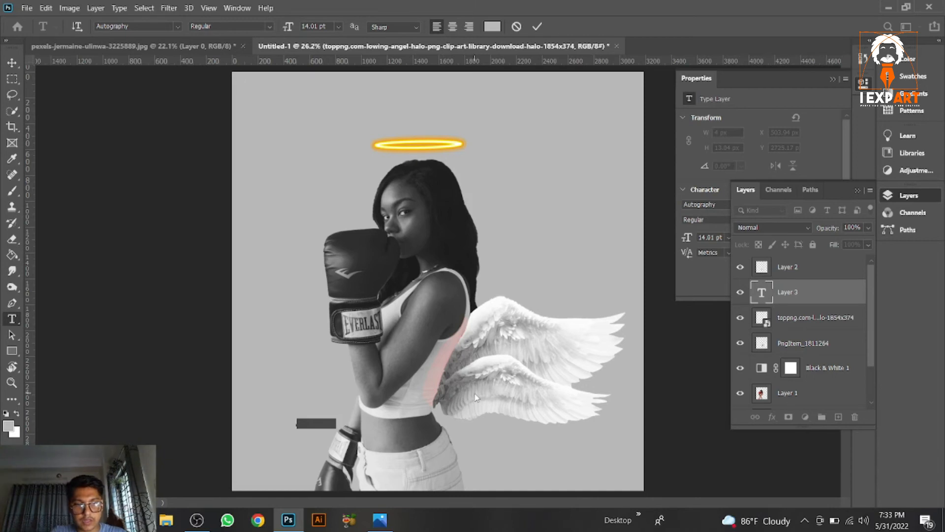
text(A)
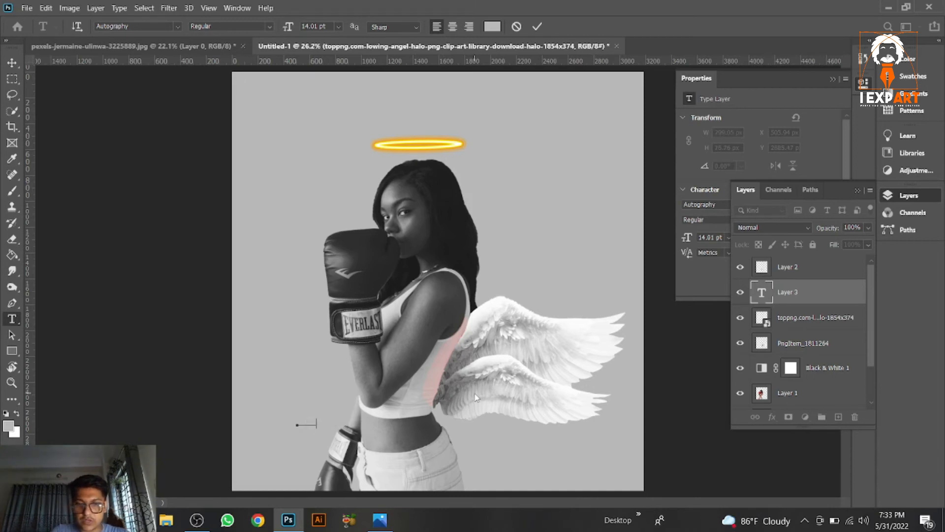
click(10, 63)
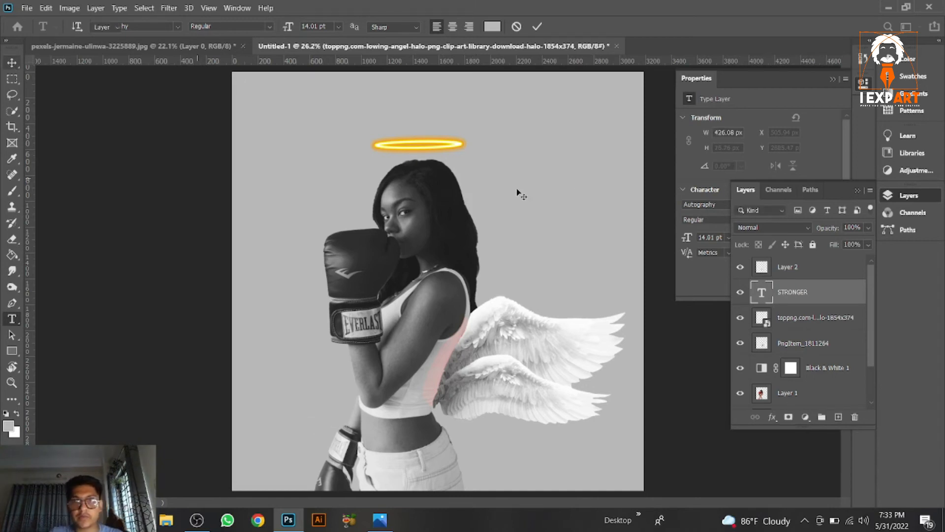
Step: Select all of the STRONGER text and set its colour to black
double_click(762, 293)
click(7, 428)
click(674, 351)
key(Return)
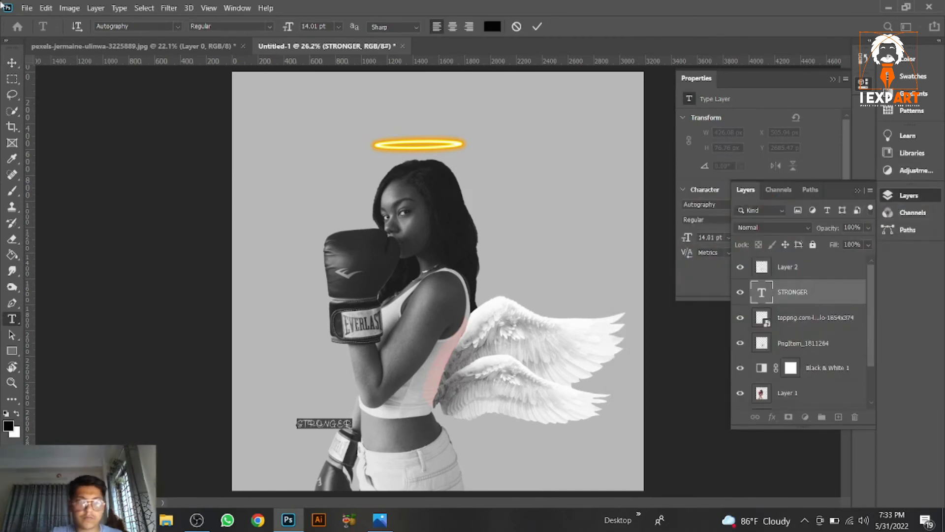
Step: Move the STRONGER text to the top of the canvas and enlarge it with Free Transform to about 3062 px wide
click(12, 64)
drag(347, 424, 721, 237)
key(ctrl+t)
drag(575, 220, 489, 158)
key(Return)
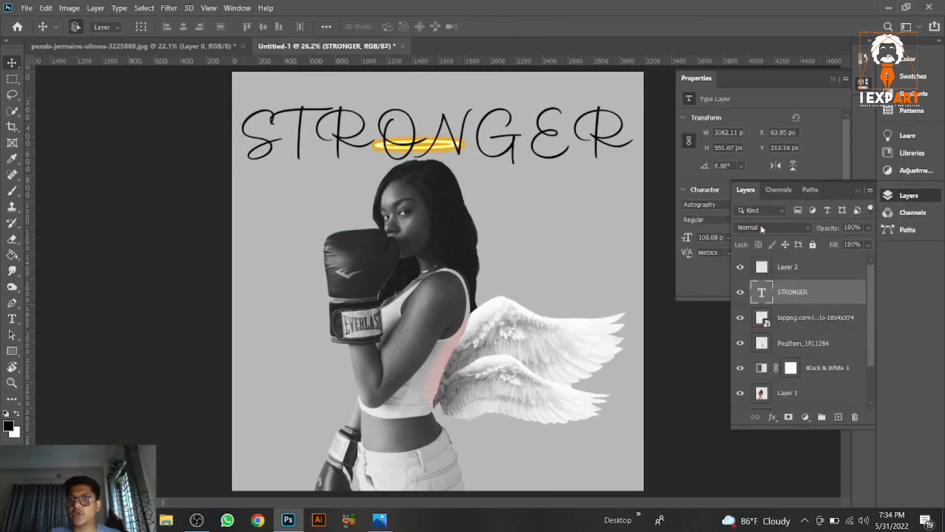
Step: Change the STRONGER text's font to ALL AGES
double_click(762, 293)
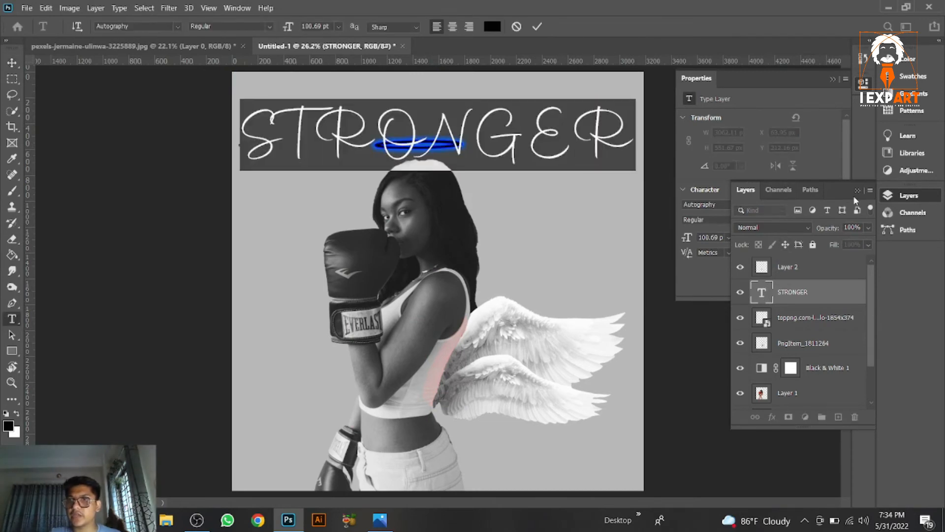
drag(842, 193, 850, 247)
click(736, 204)
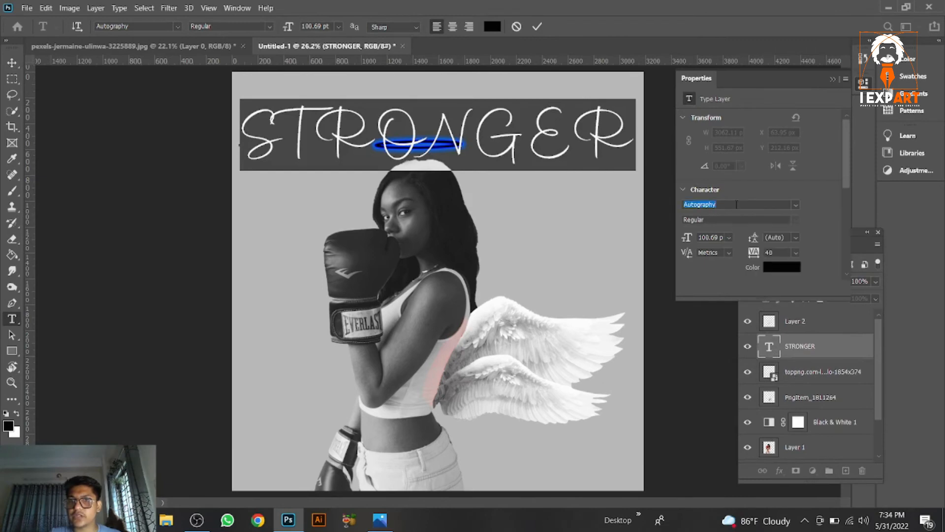
click(794, 206)
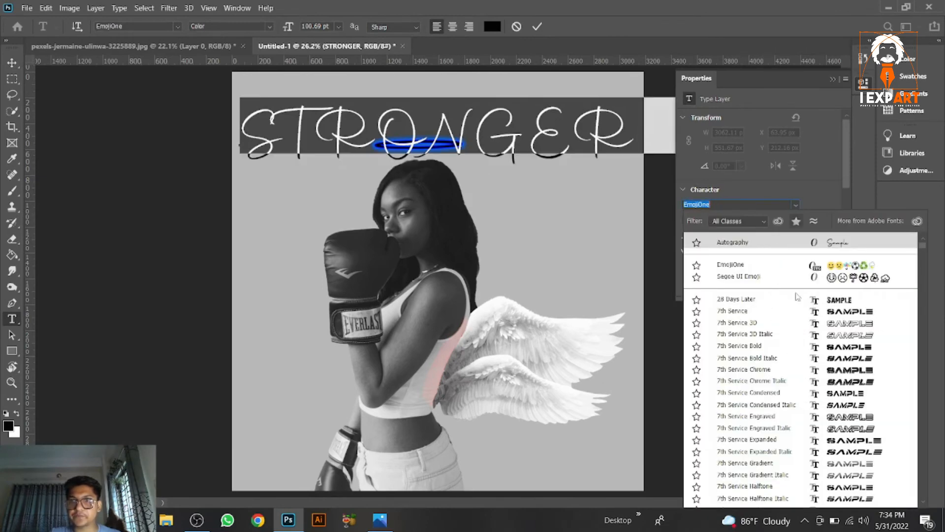
click(854, 436)
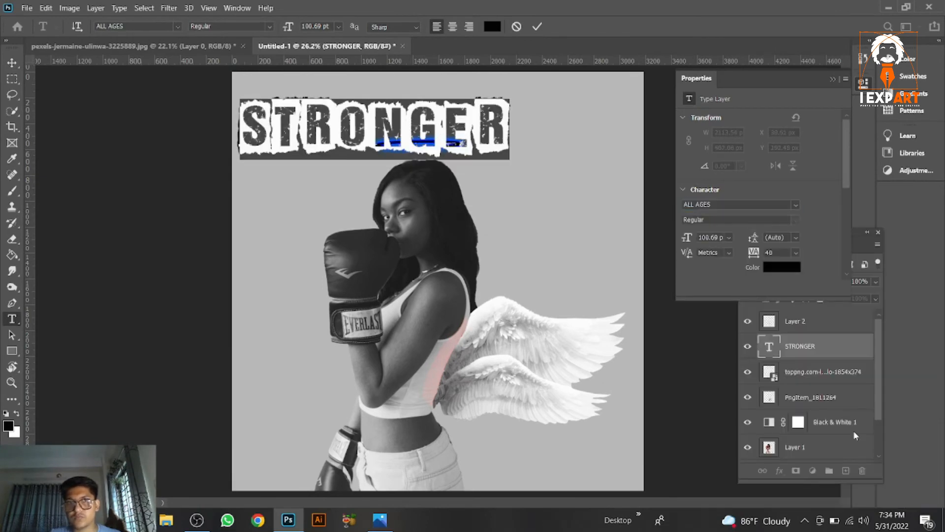
Step: Move the STRONGER layer beneath the woman's layer and position the word behind her head
click(12, 62)
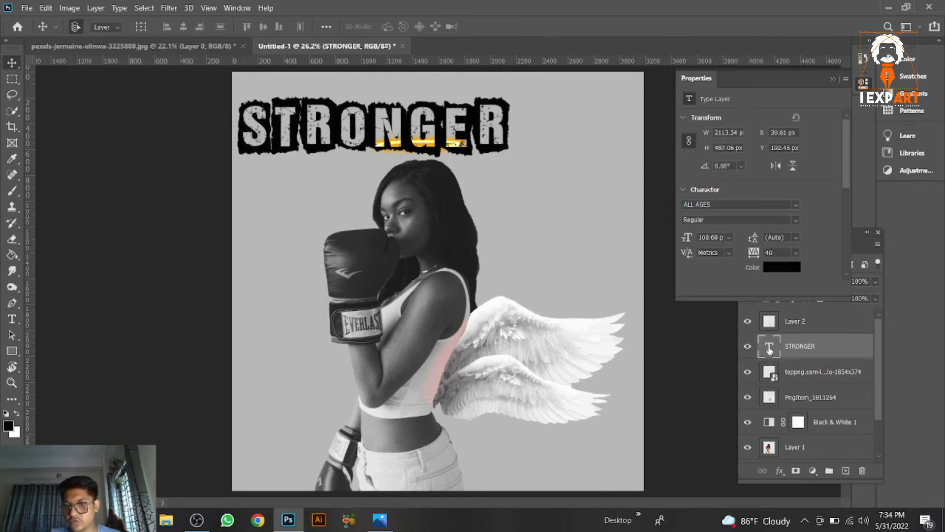
drag(769, 350, 779, 424)
drag(495, 118, 518, 226)
Step: Enlarge the STRONGER text with Free Transform to about 3136 by 723 px
key(ctrl+t)
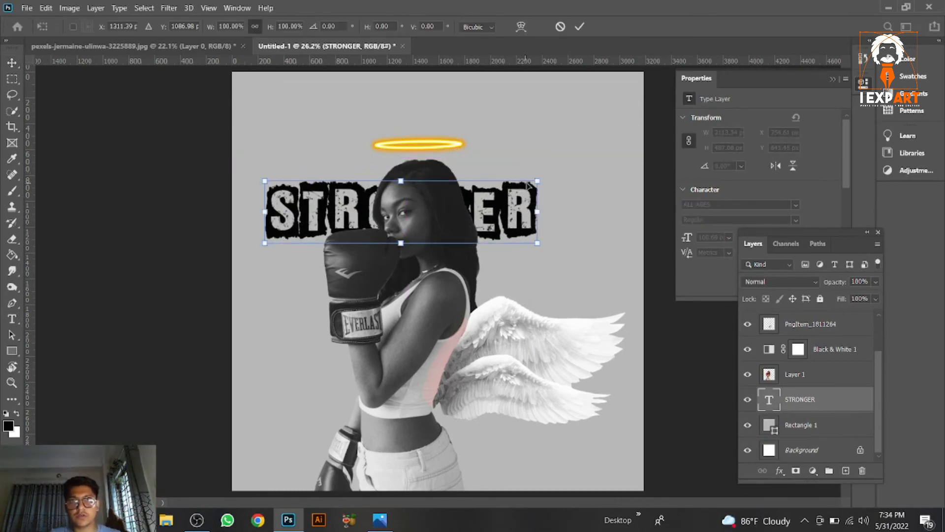
drag(530, 219, 544, 225)
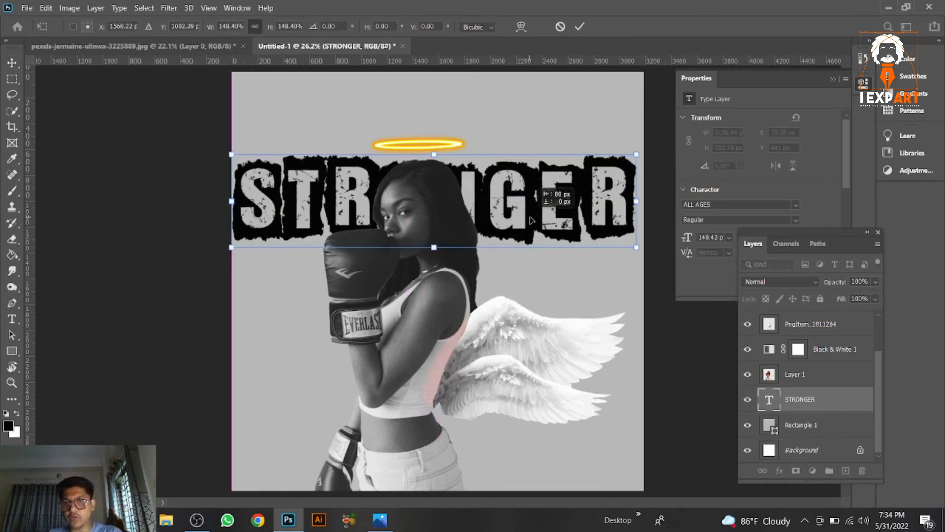
key(Return)
Step: Lower the STRONGER layer's opacity to 73%
click(876, 282)
drag(877, 296, 859, 300)
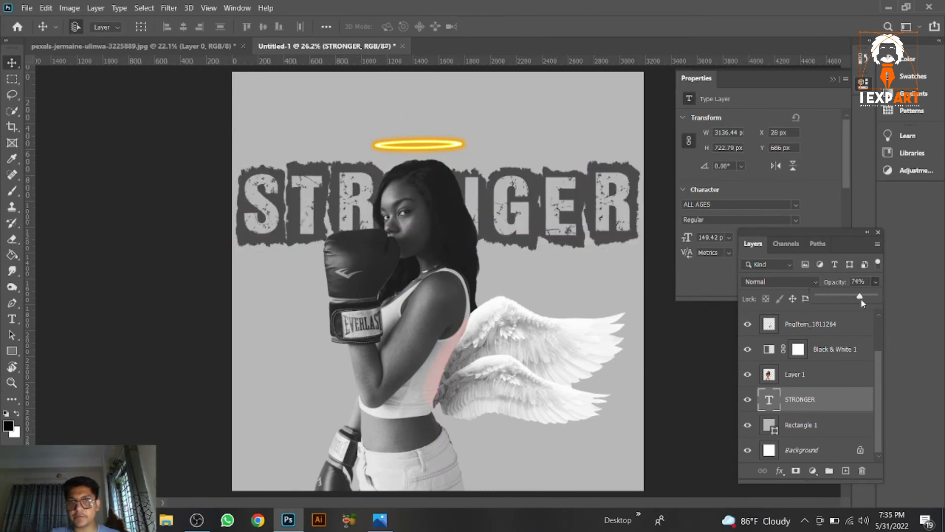
drag(862, 302, 858, 300)
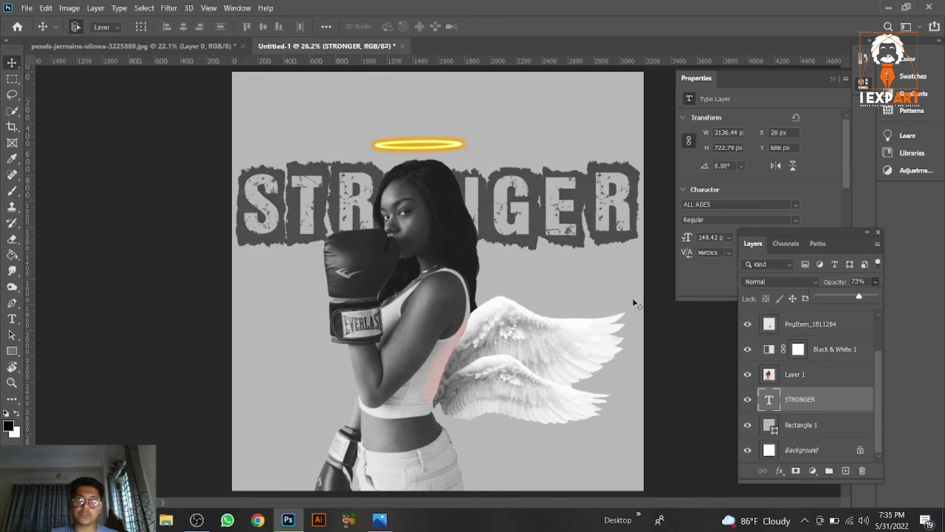
Step: Save the composite on the computer's Desktop as a JPEG named Hi with quality 12 Maximum
click(27, 8)
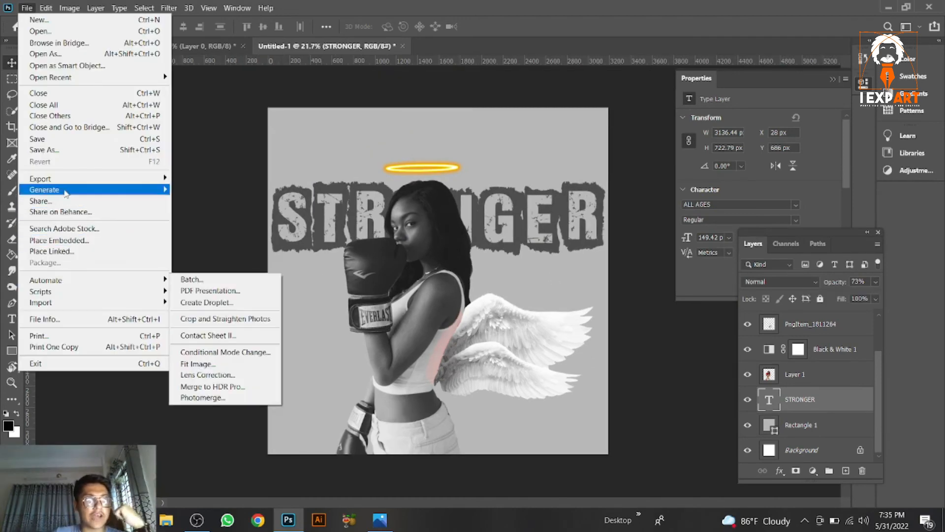
click(60, 149)
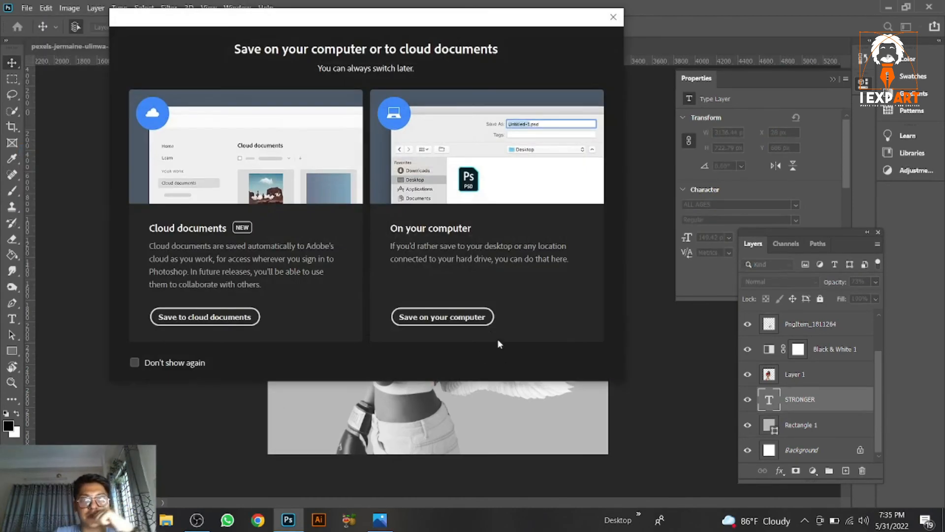
click(461, 317)
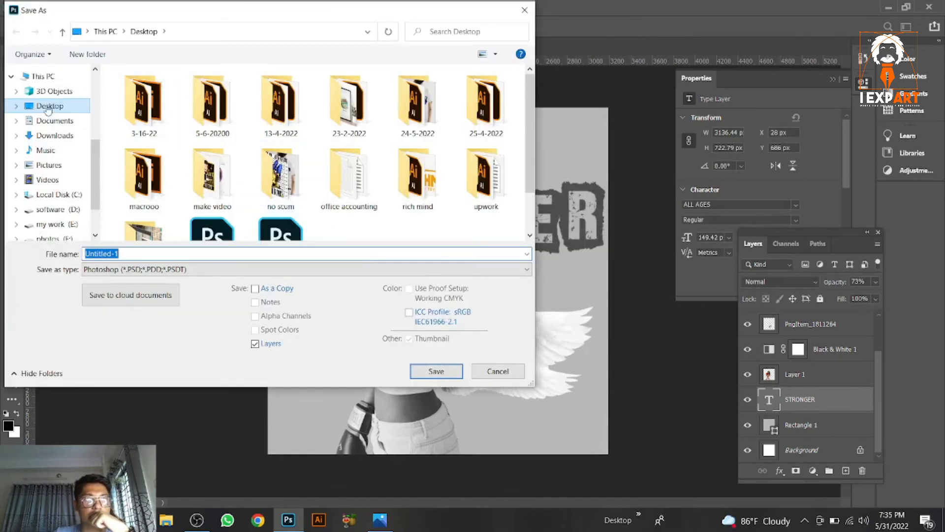
click(182, 269)
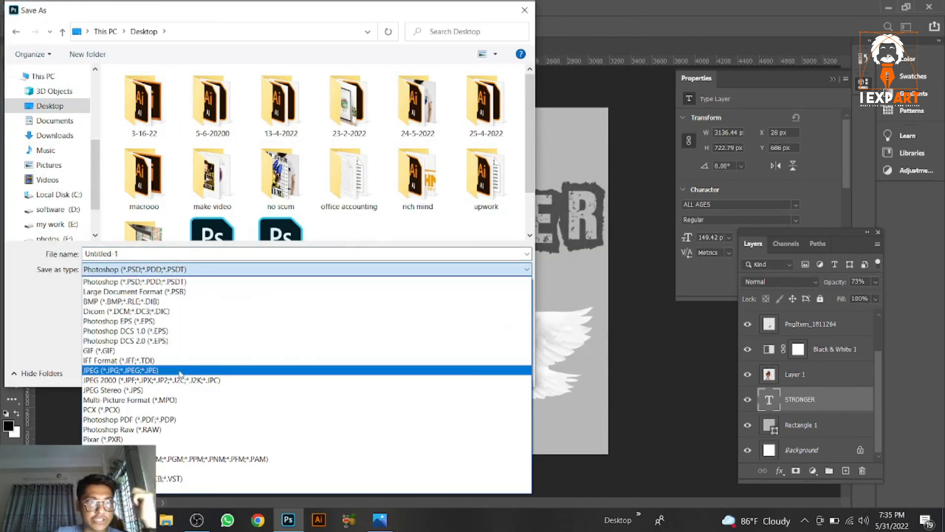
click(179, 371)
click(137, 253)
text(stron)
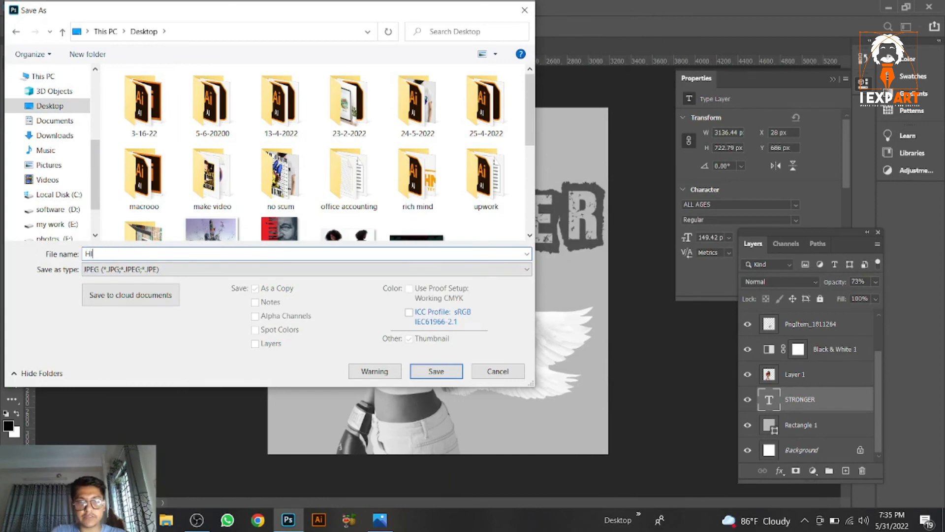
click(447, 370)
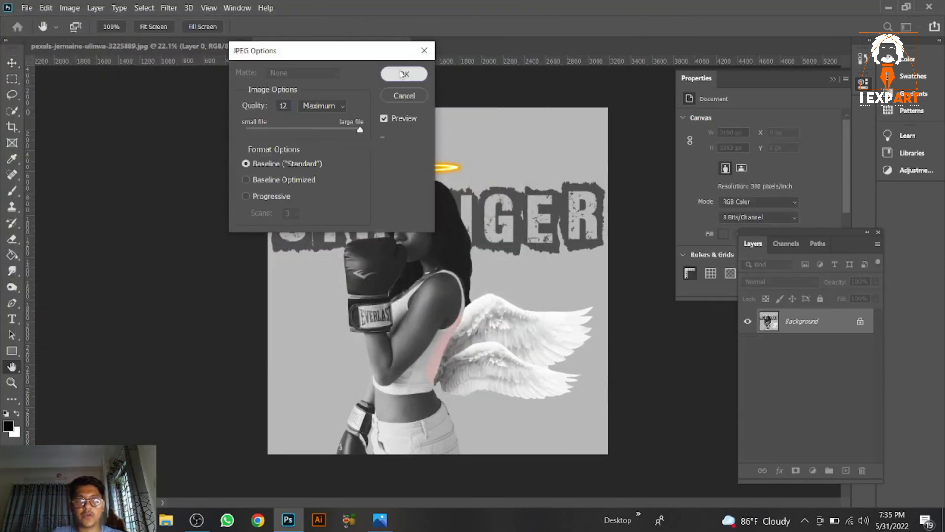
click(401, 74)
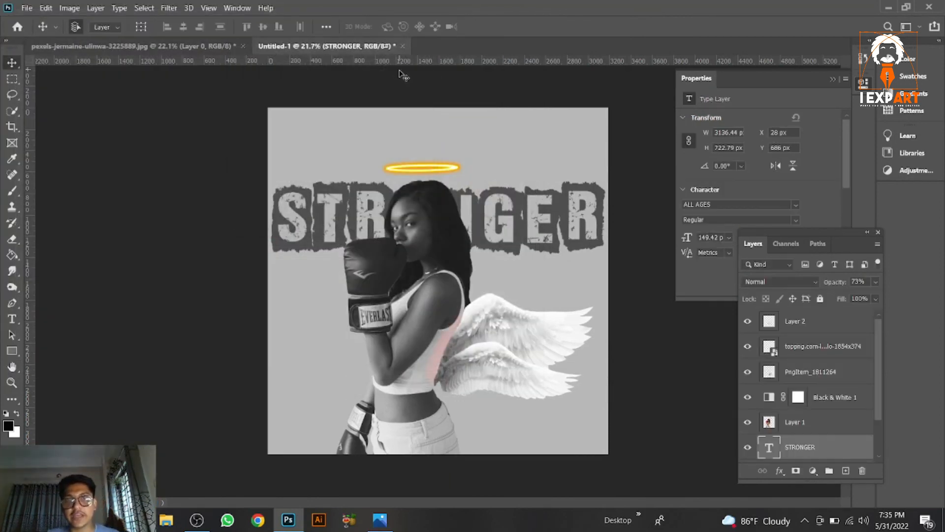